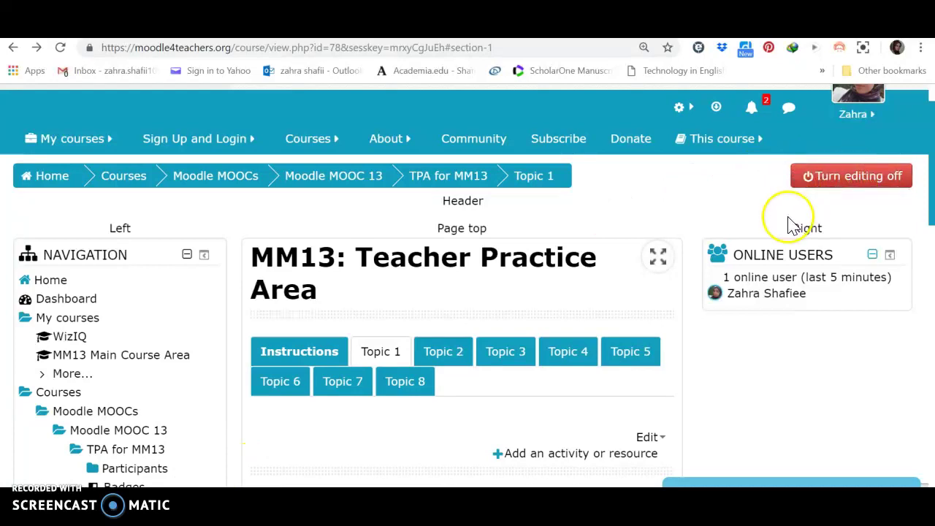
# Add a Group self-selection activity to Topic 1 of the course
pyautogui.click(566, 457)
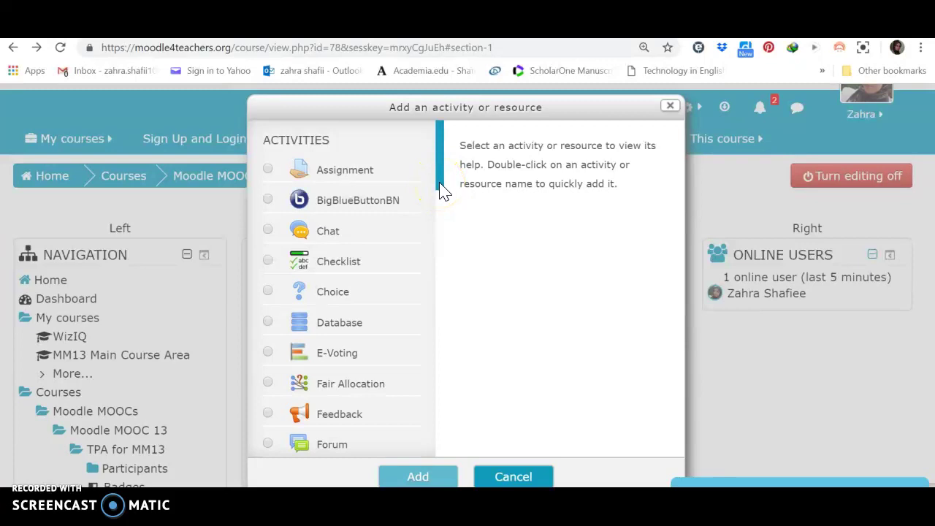
pyautogui.moveTo(440, 183); pyautogui.dragTo(453, 328)
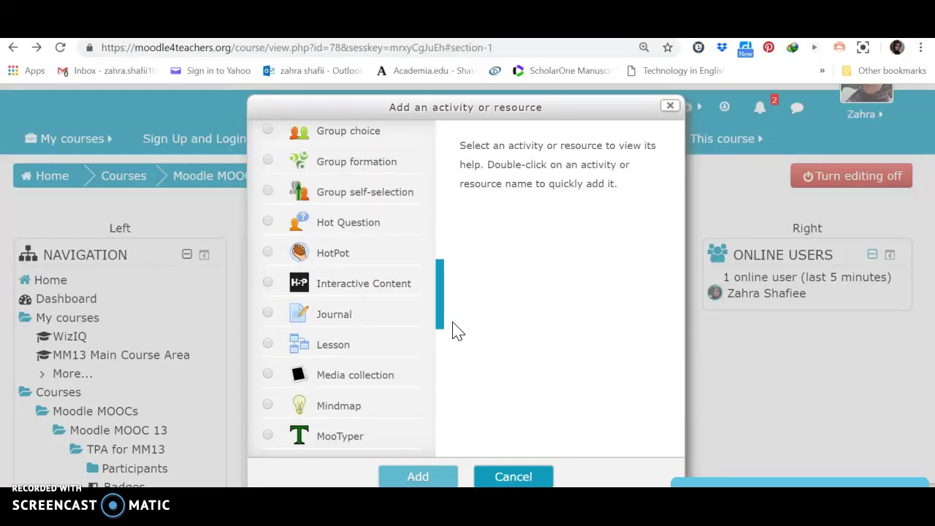
pyautogui.click(389, 199)
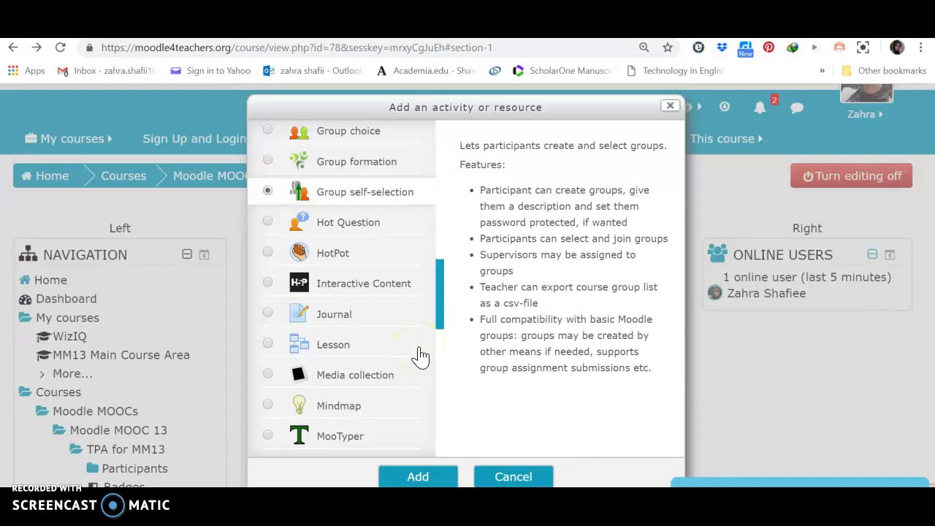
pyautogui.click(420, 477)
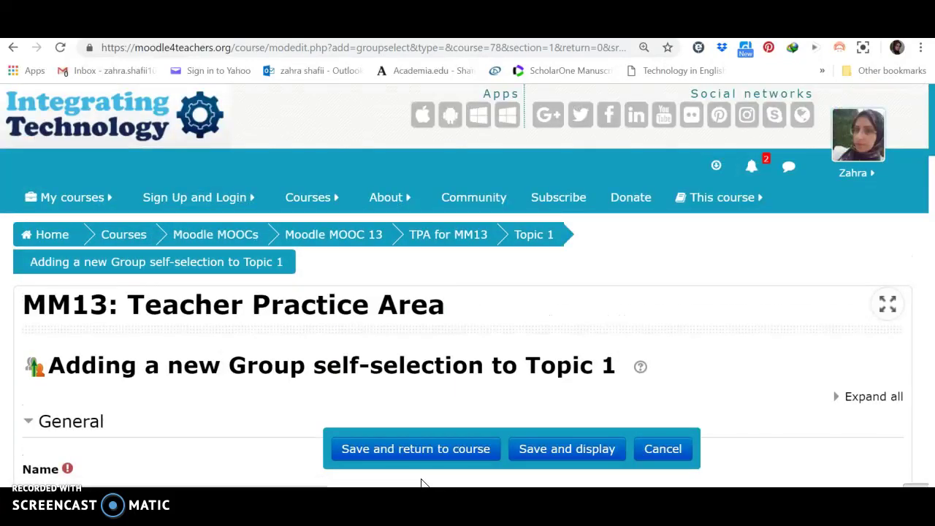
# Name the new group self-selection activity "Choosing a Team"
pyautogui.scroll(-3, 422, 482)
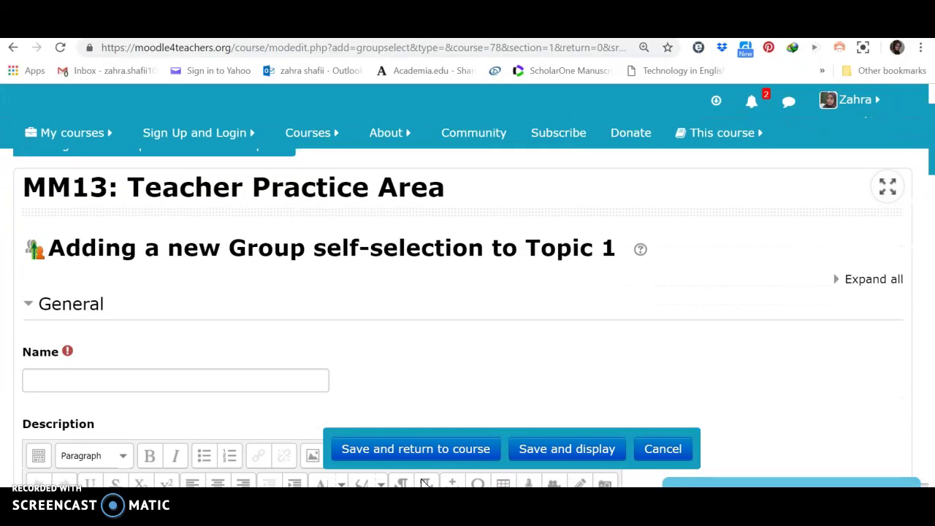
pyautogui.scroll(-3, 421, 482)
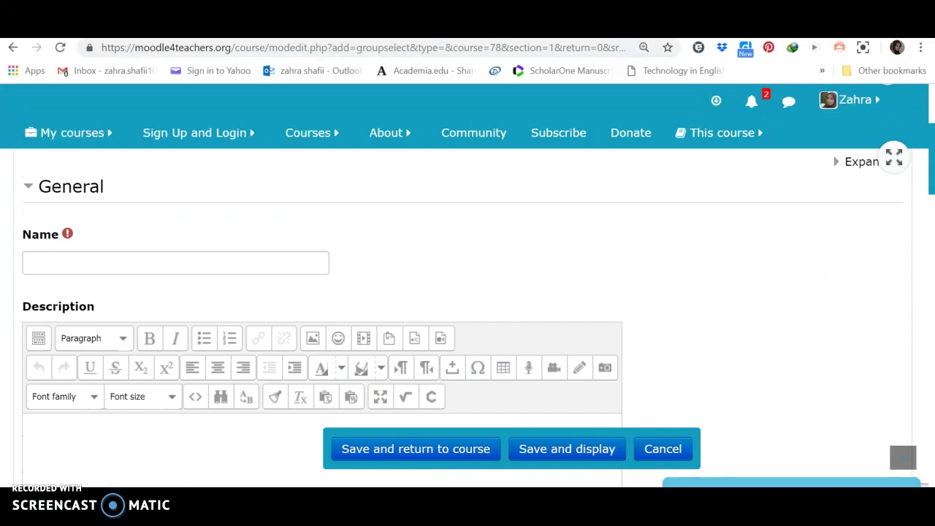
pyautogui.click(83, 267)
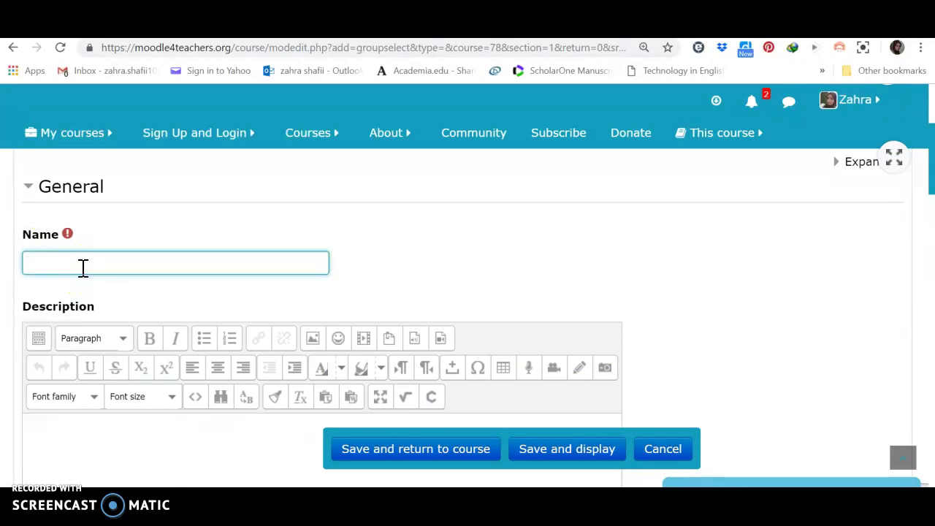
pyautogui.write('Choosing a Team')
# Enter the description "Please select your team." and have it displayed on the course page
pyautogui.click(87, 442)
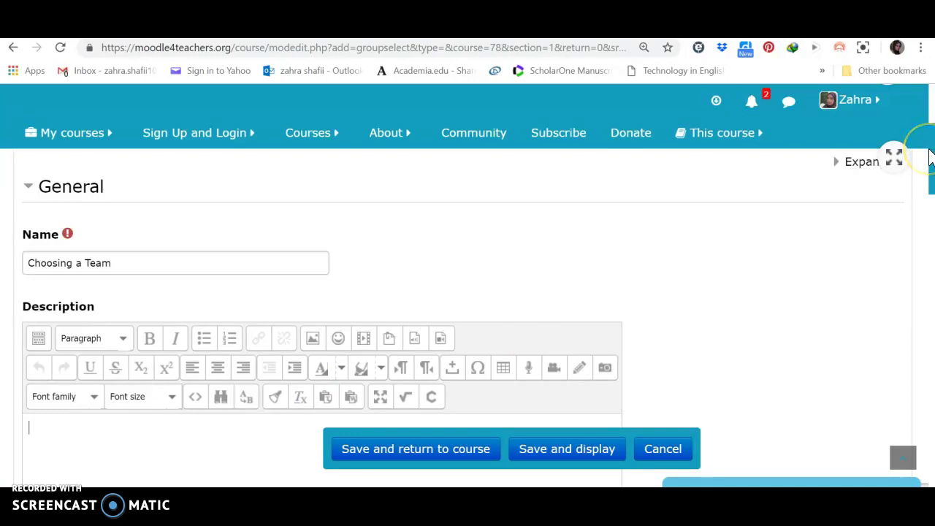
pyautogui.moveTo(929, 157); pyautogui.dragTo(930, 188)
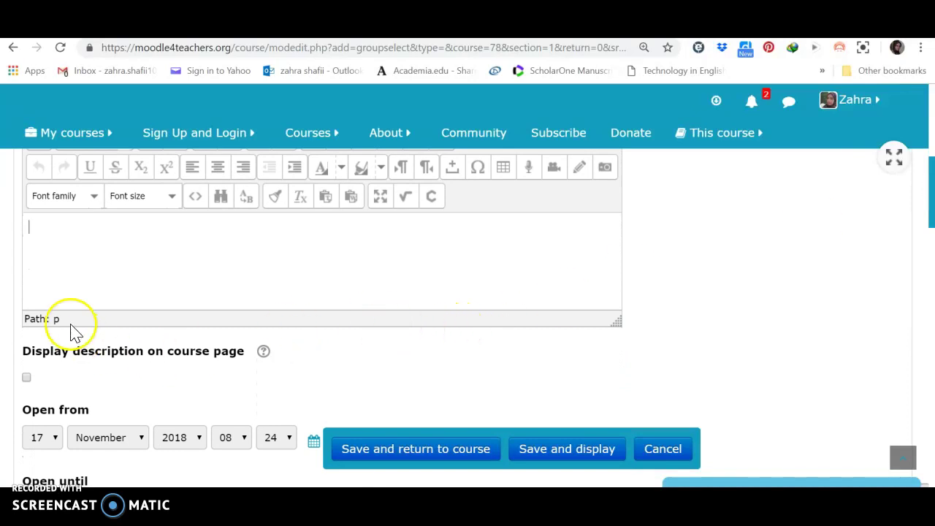
pyautogui.write('Please')
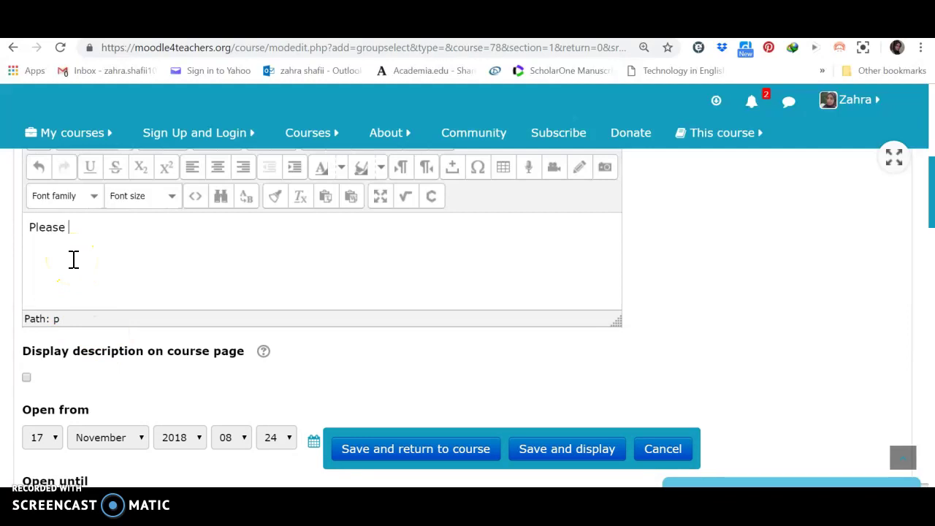
pyautogui.write(' select your team.')
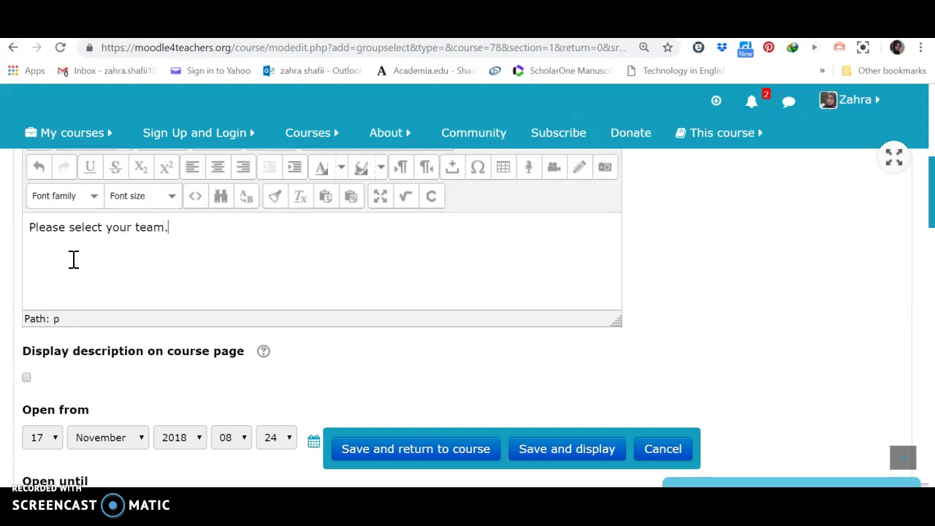
pyautogui.click(479, 343)
pyautogui.click(25, 378)
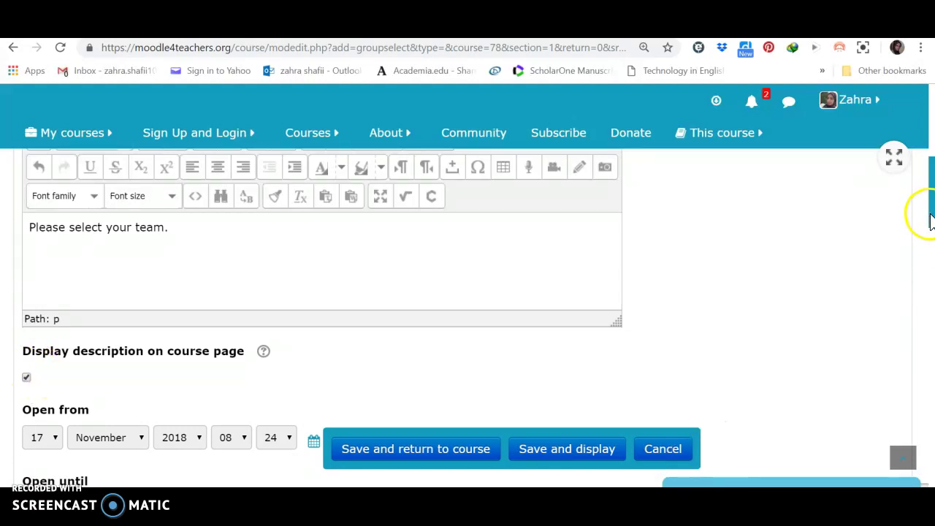
# Enable both the Open from and Open until dates for the activity
pyautogui.moveTo(931, 219); pyautogui.dragTo(931, 258)
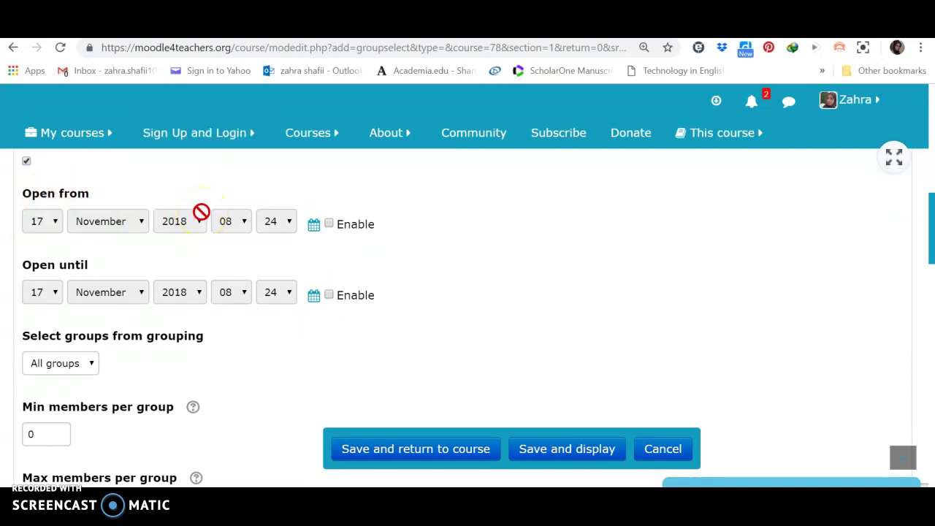
pyautogui.click(329, 226)
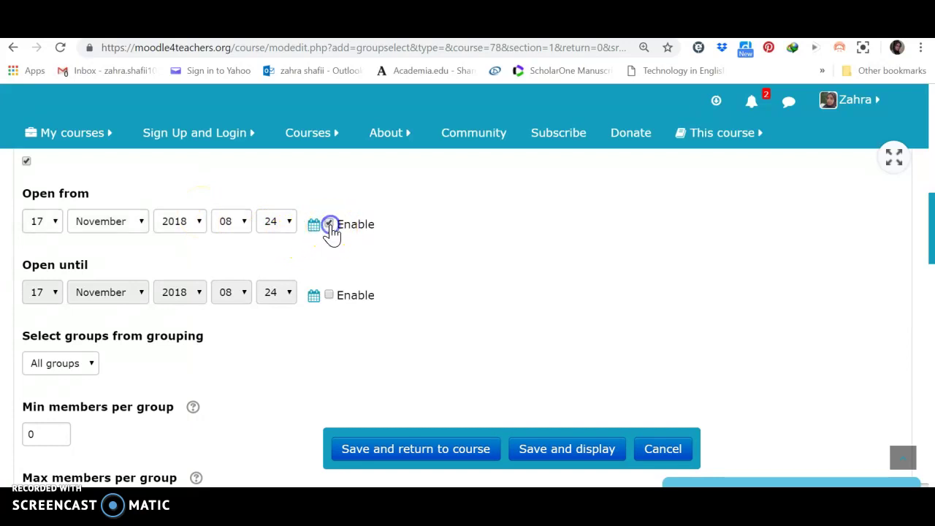
pyautogui.click(329, 297)
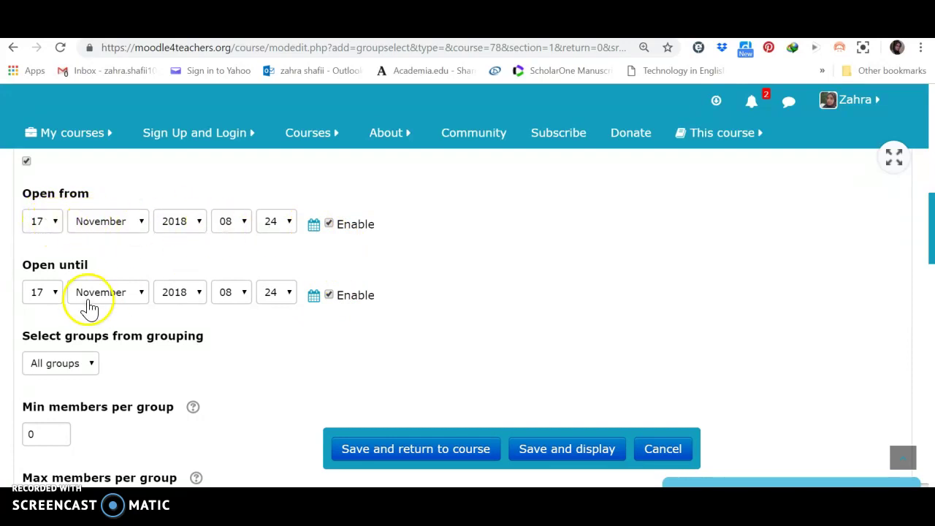
# Set the Open until day to 21 and its hour to 13
pyautogui.click(56, 295)
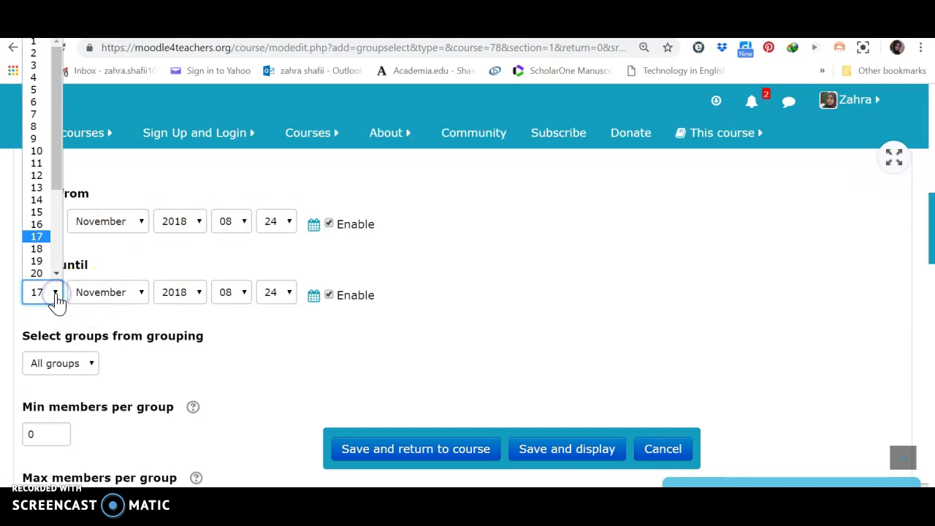
pyautogui.scroll(-1, 57, 271)
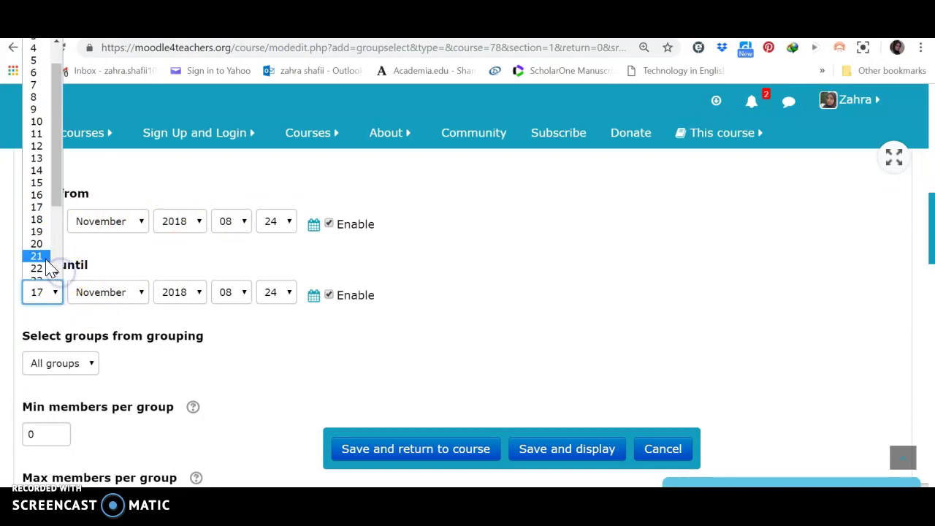
pyautogui.click(41, 259)
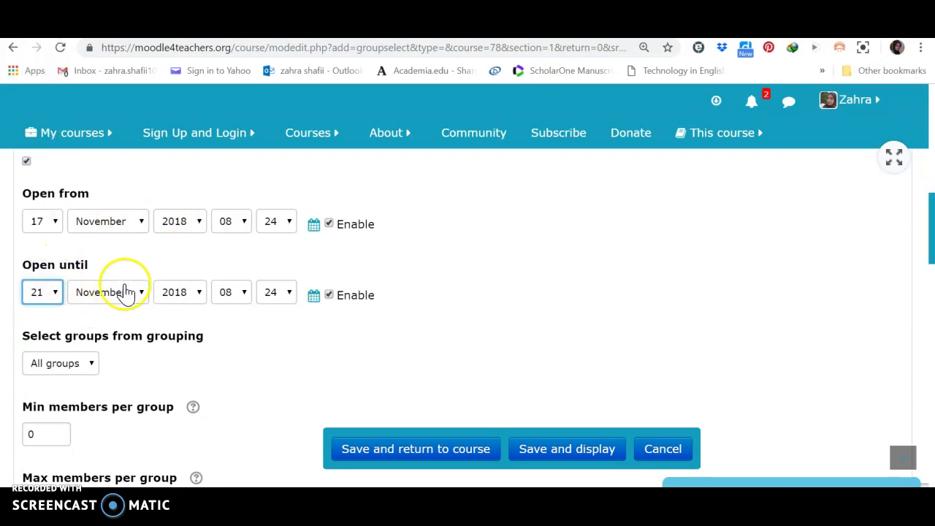
pyautogui.click(245, 295)
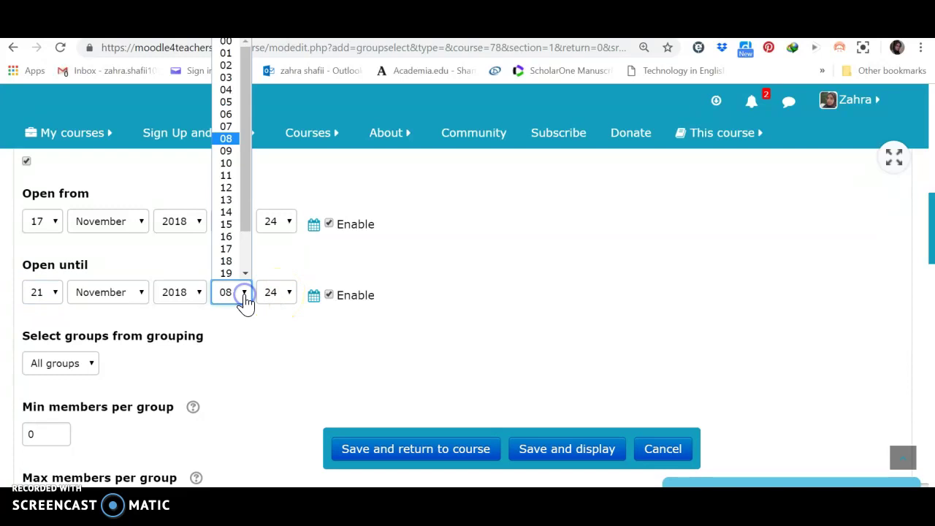
pyautogui.click(233, 205)
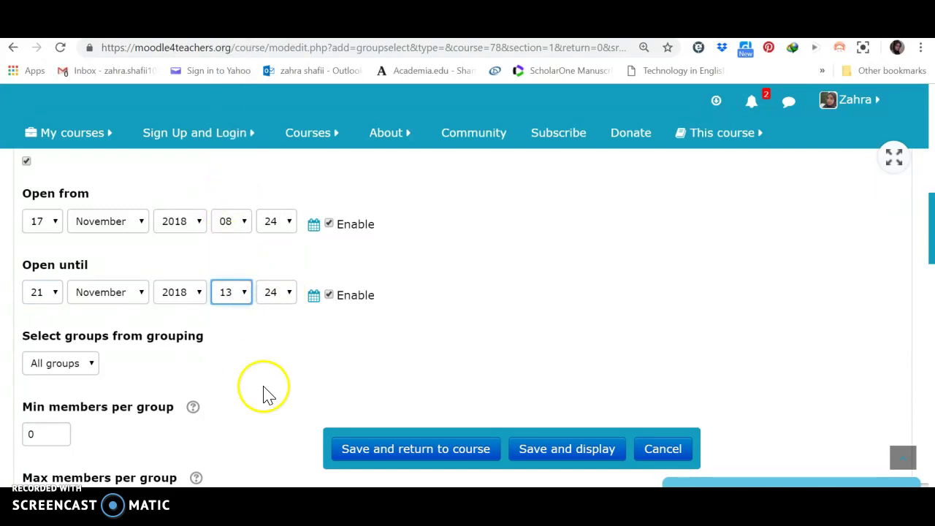
pyautogui.click(286, 353)
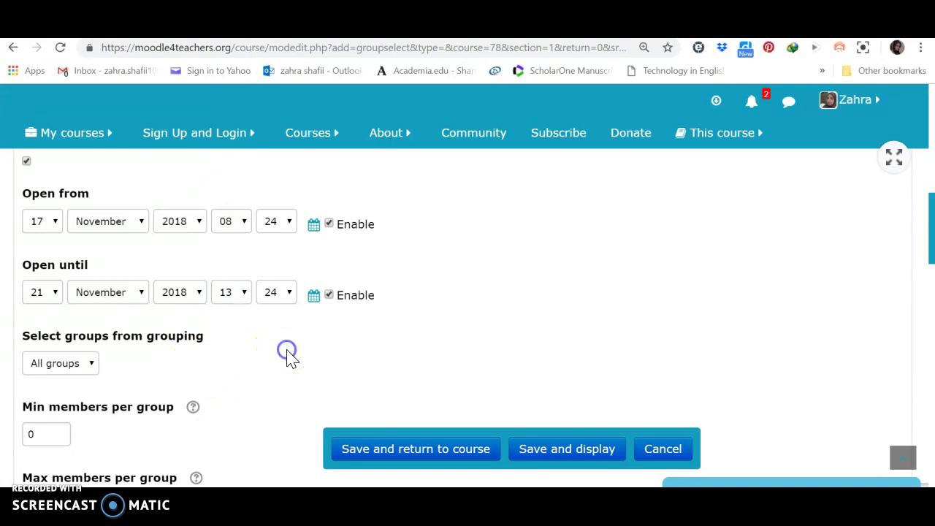
pyautogui.scroll(-1, 287, 355)
pyautogui.scroll(-1, 287, 356)
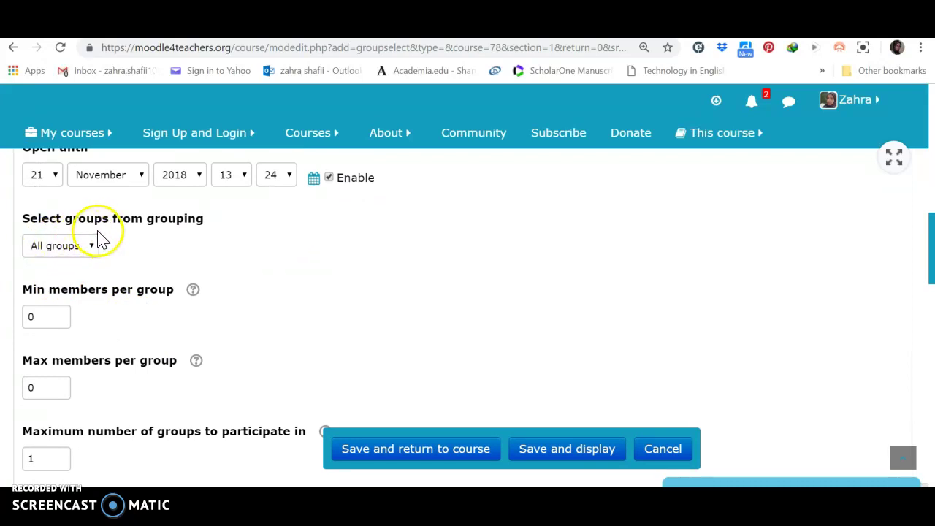
pyautogui.click(91, 255)
pyautogui.click(150, 252)
pyautogui.click(196, 252)
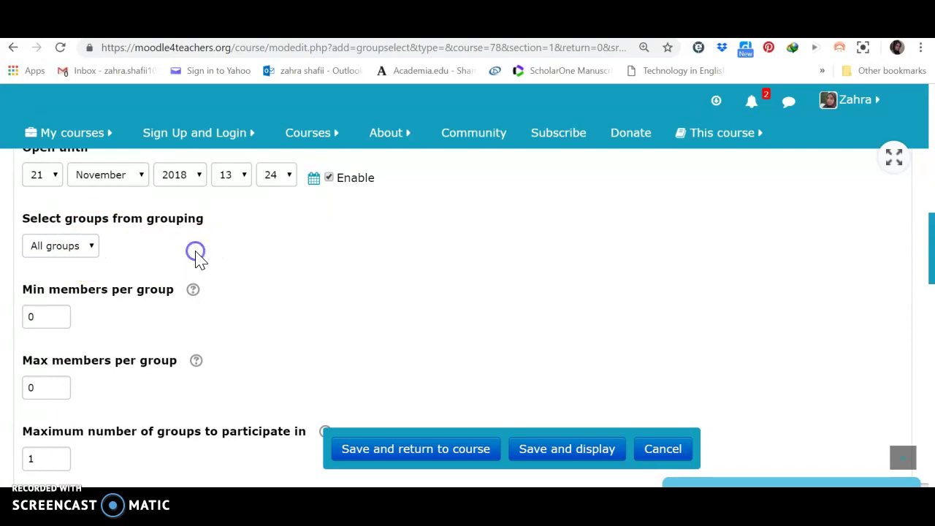
# Set the minimum members per group to 2, the maximum to 5, and the maximum number of groups to participate in to 4
pyautogui.scroll(-1, 198, 254)
pyautogui.scroll(-1, 197, 256)
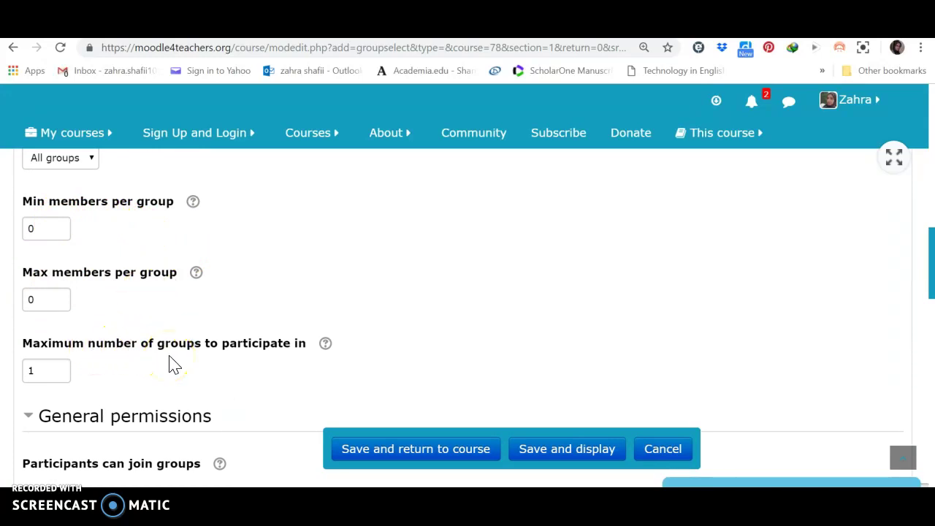
pyautogui.click(36, 229)
pyautogui.press('BackSpace')
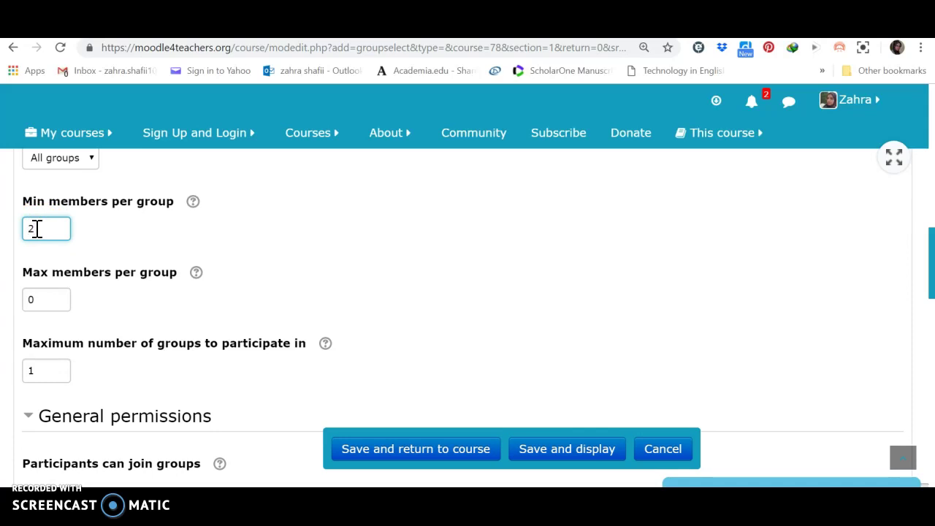
pyautogui.click(33, 300)
pyautogui.press('BackSpace')
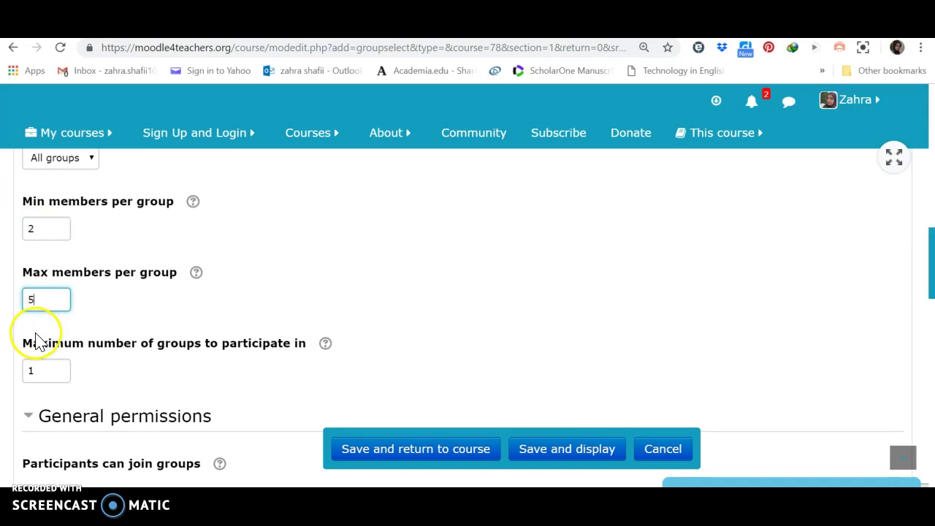
pyautogui.click(34, 372)
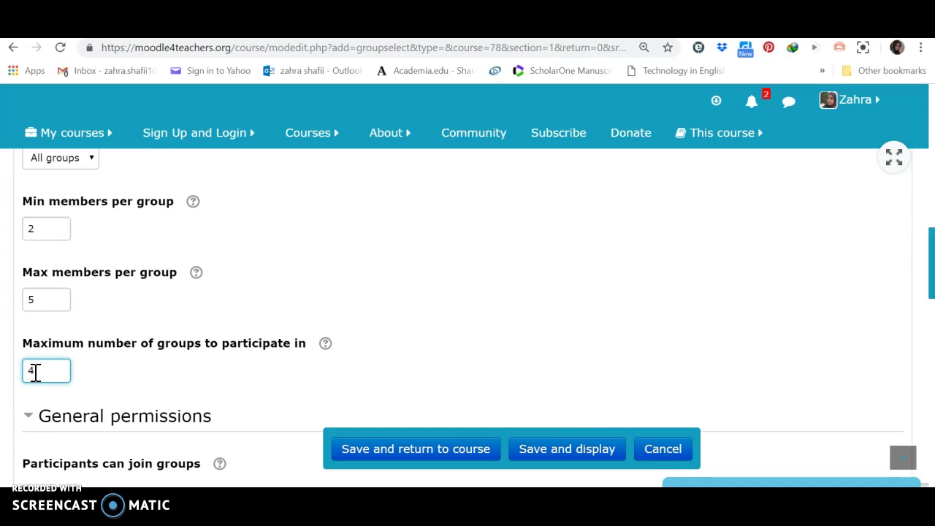
# Set the supervisor role to Teacher in the miscellaneous settings
pyautogui.click(931, 293)
pyautogui.moveTo(931, 296); pyautogui.dragTo(932, 332)
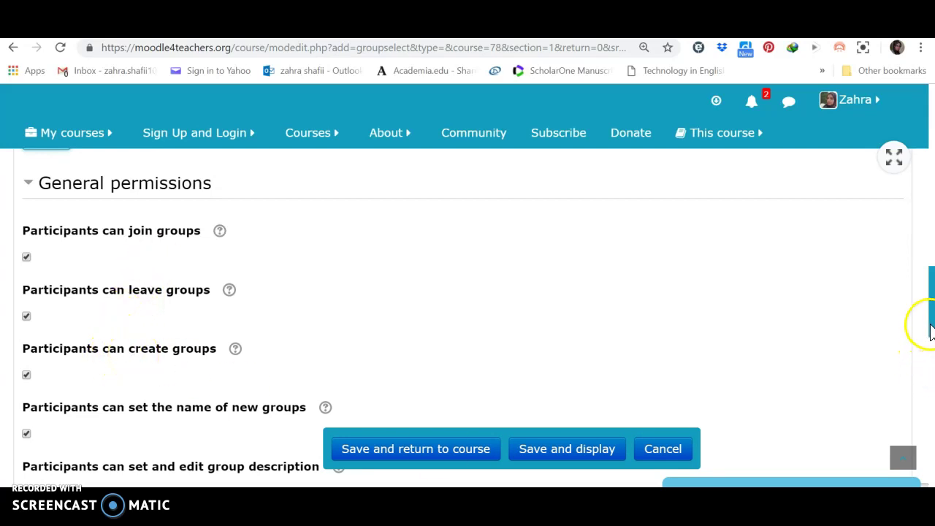
pyautogui.moveTo(931, 330); pyautogui.dragTo(930, 376)
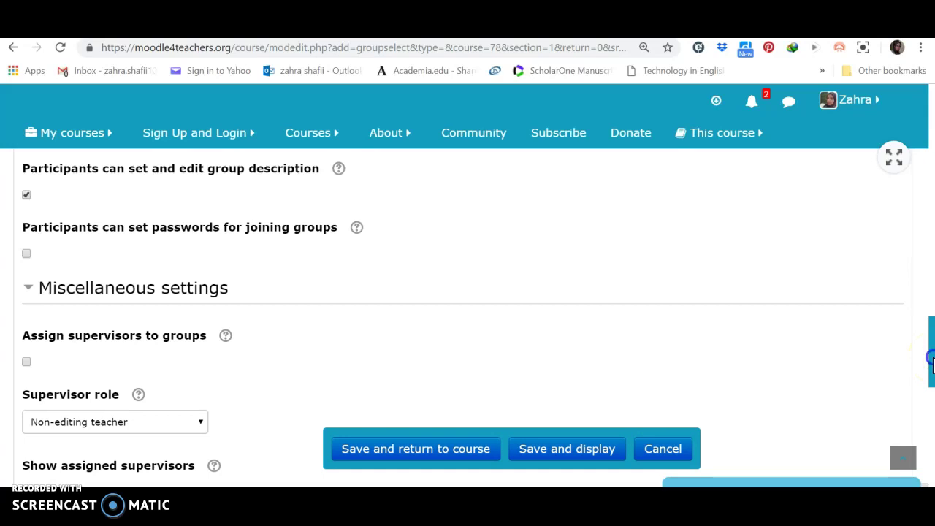
pyautogui.moveTo(932, 359); pyautogui.dragTo(932, 373)
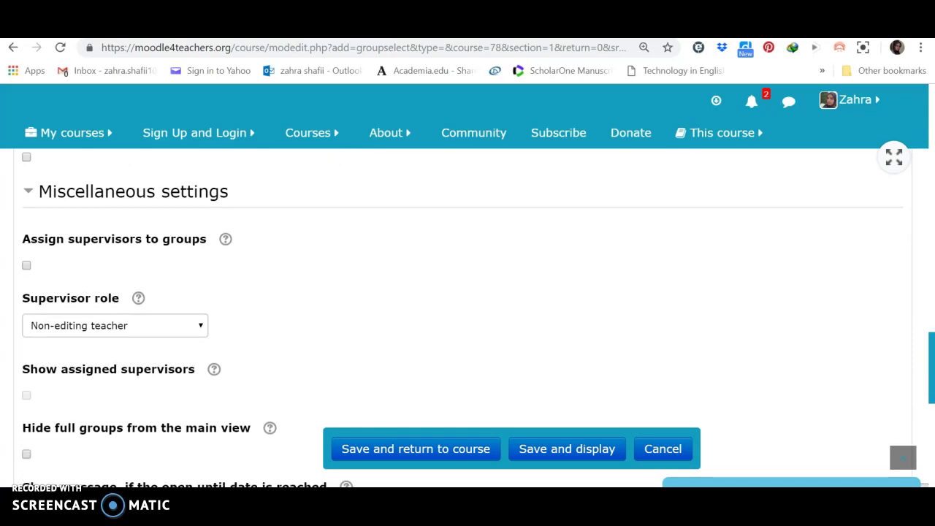
pyautogui.moveTo(932, 373); pyautogui.dragTo(932, 379)
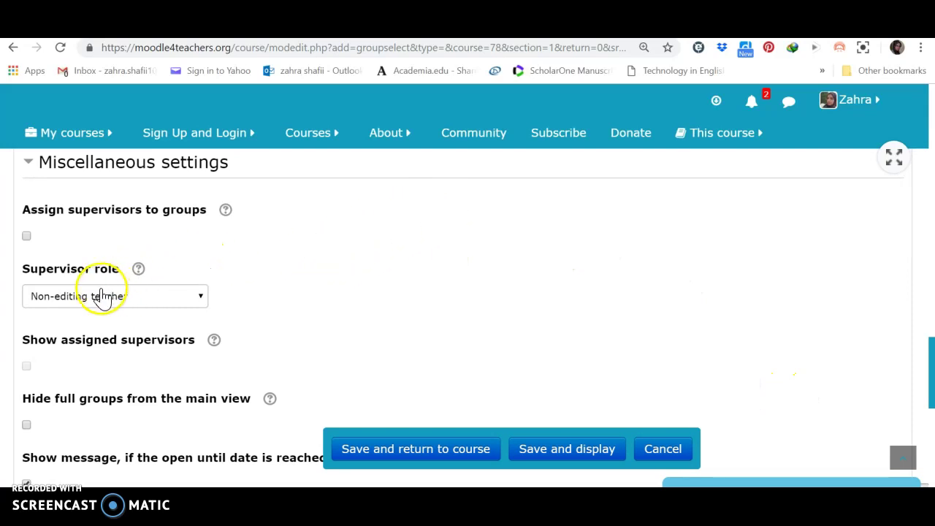
pyautogui.click(201, 300)
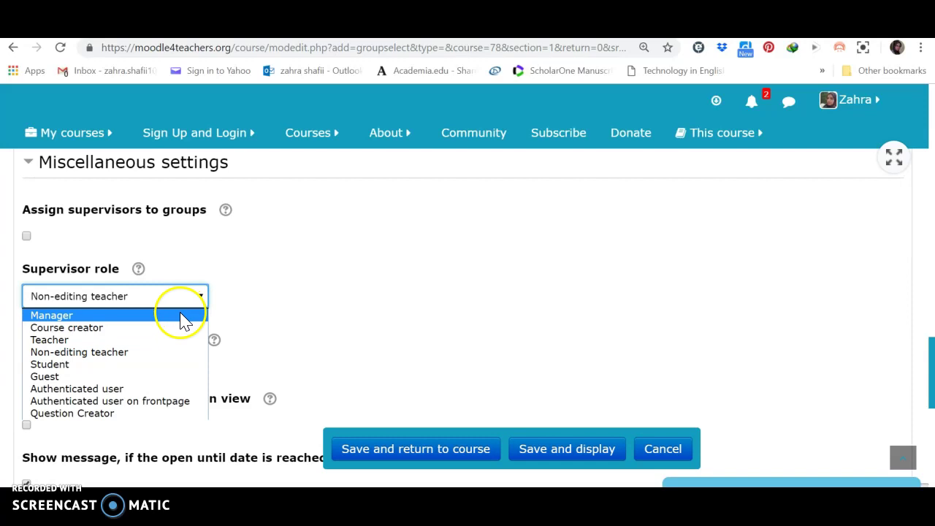
pyautogui.click(63, 339)
pyautogui.click(442, 340)
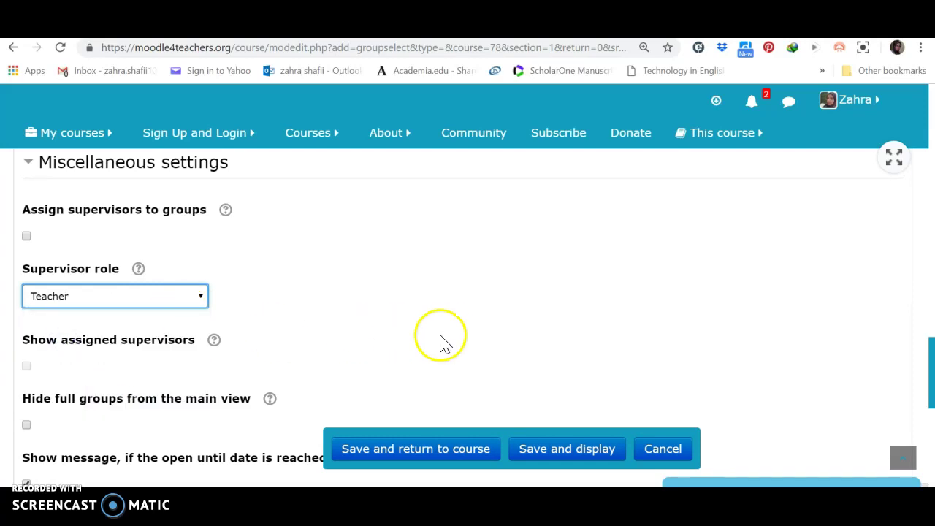
pyautogui.scroll(-1, 447, 337)
pyautogui.scroll(-1, 448, 340)
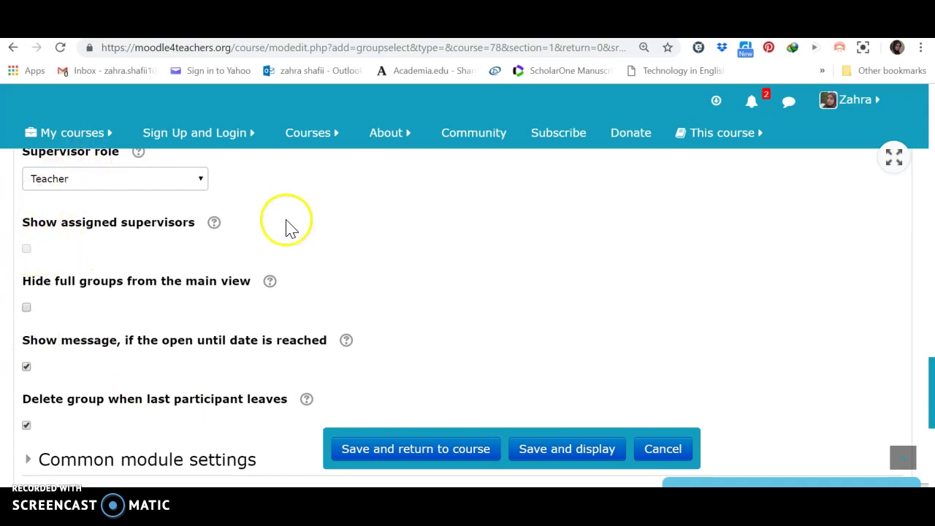
pyautogui.scroll(-2, 307, 219)
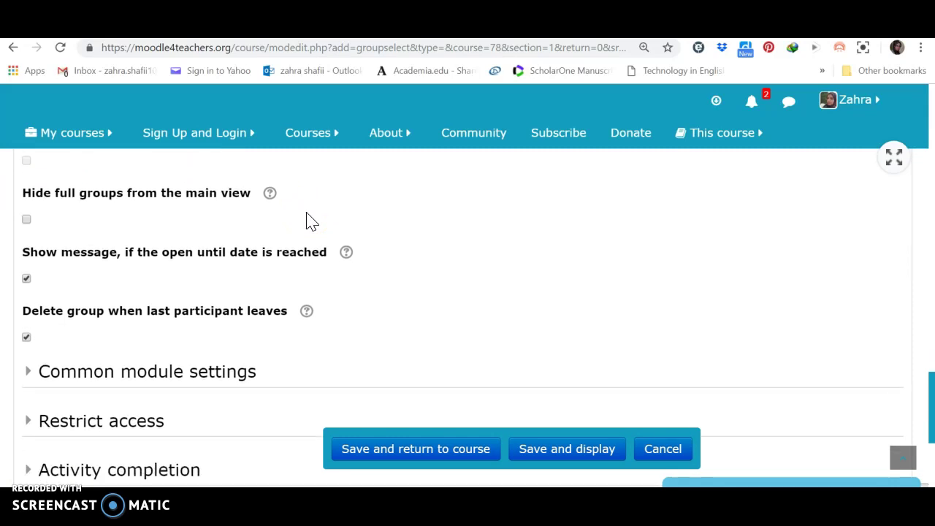
# Turn off the option to show a message if the open until date is reached
pyautogui.scroll(-1, 306, 219)
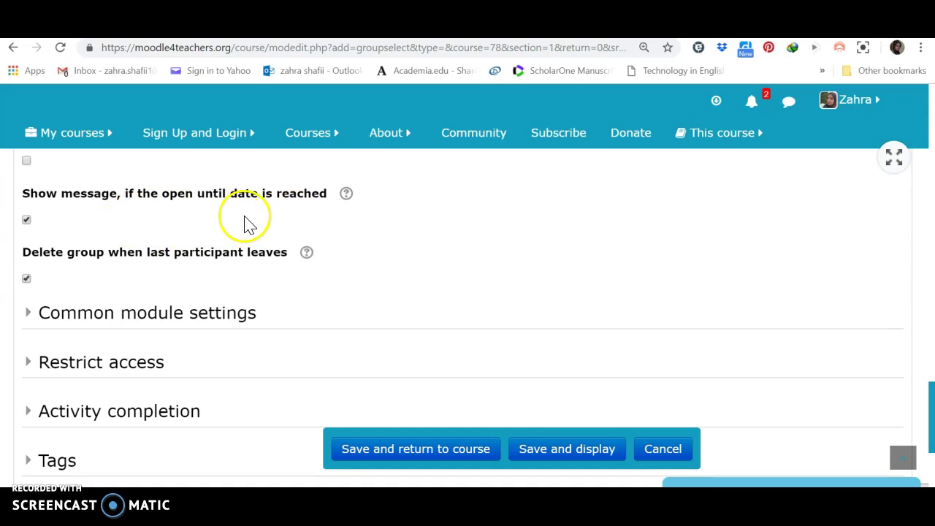
pyautogui.click(29, 223)
pyautogui.scroll(-2, 216, 235)
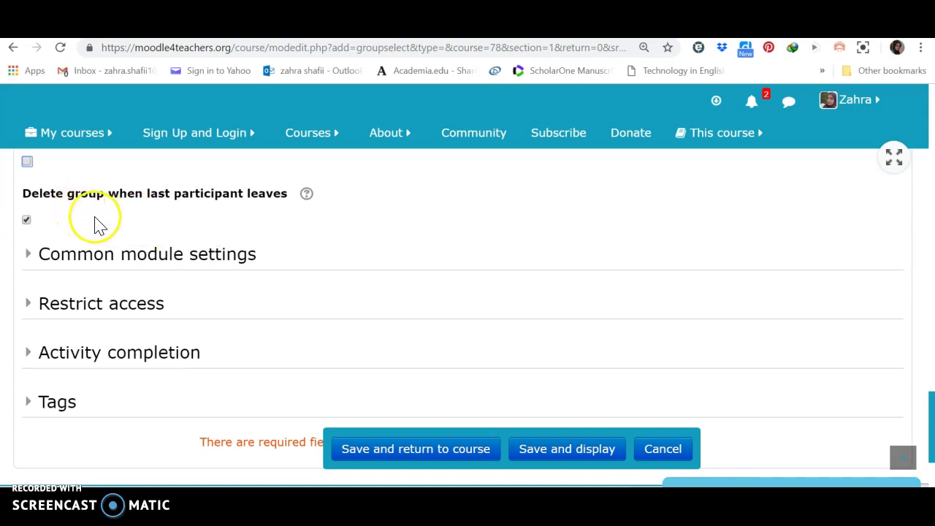
# Expand and review the Common module settings and Restrict access sections of the activity form
pyautogui.scroll(-1, 144, 258)
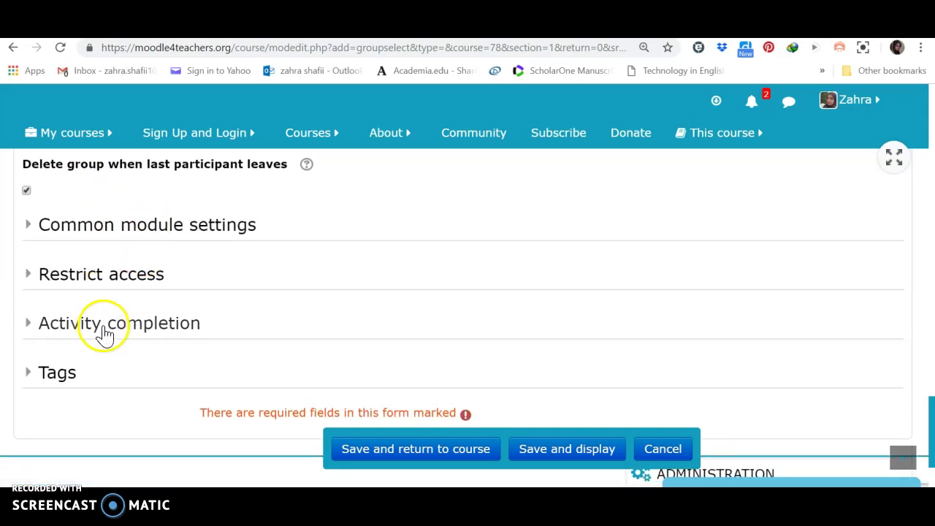
pyautogui.click(164, 241)
pyautogui.click(257, 310)
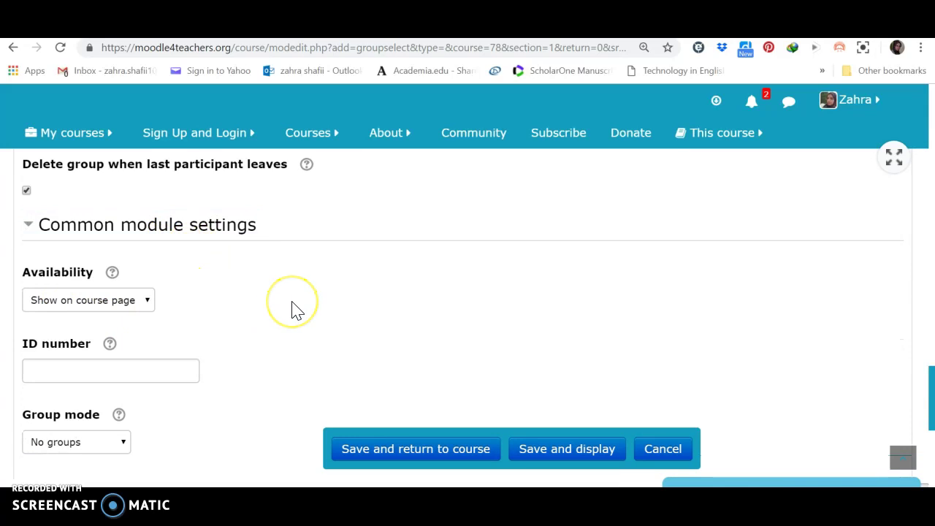
pyautogui.scroll(-3, 292, 310)
pyautogui.scroll(-1, 296, 309)
pyautogui.click(139, 251)
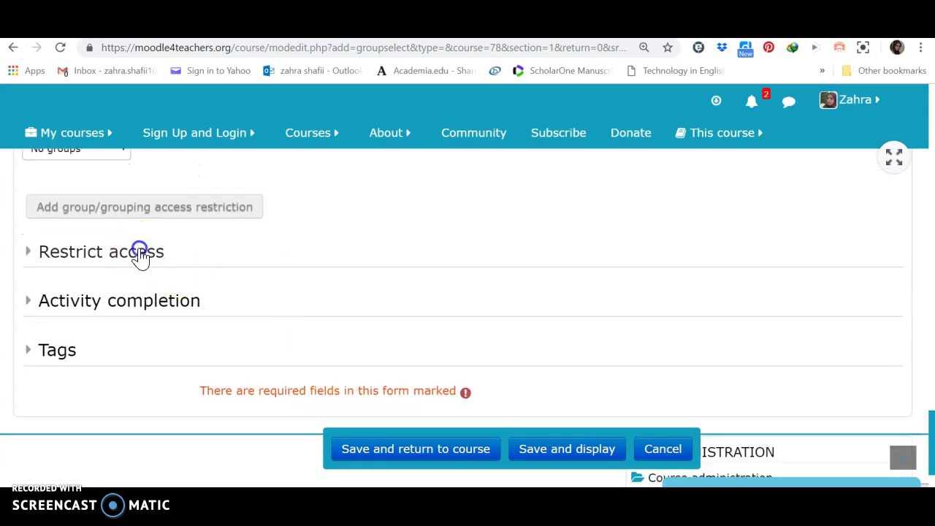
pyautogui.scroll(-1, 141, 257)
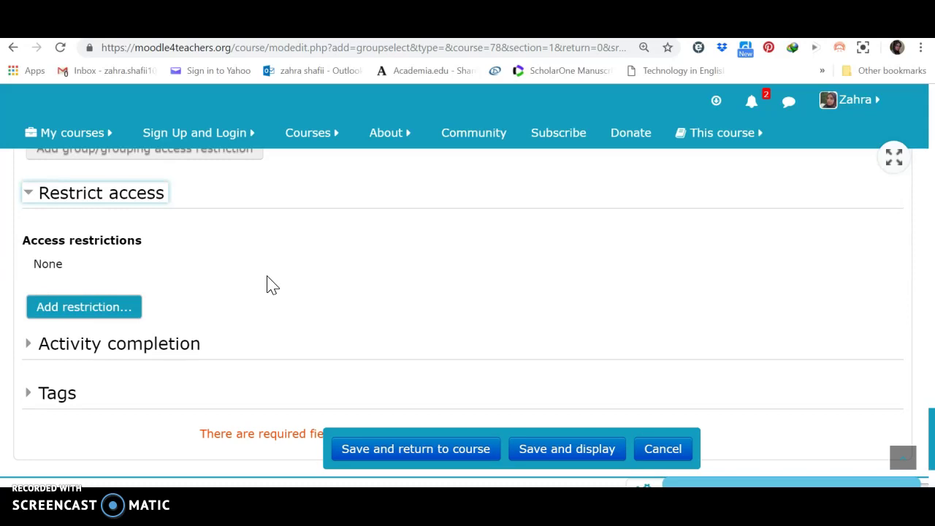
pyautogui.scroll(-2, 267, 285)
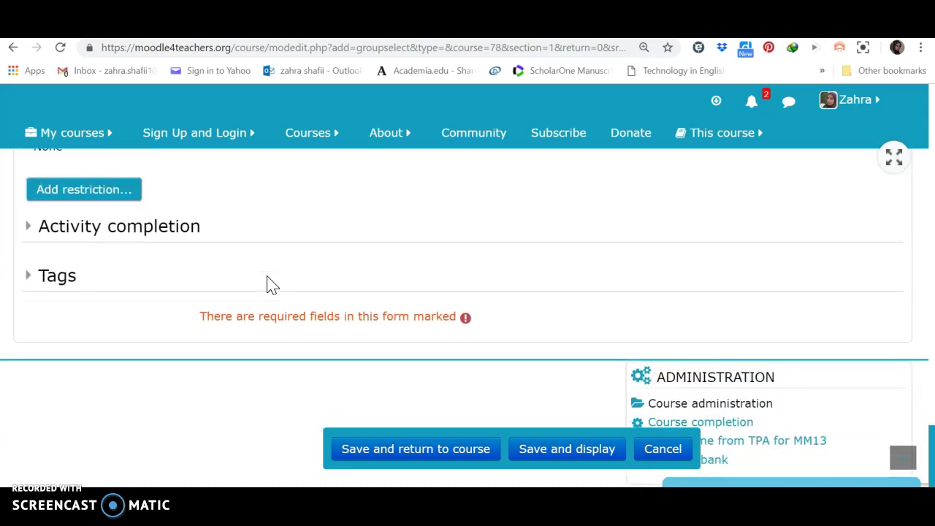
# Expand the Activity completion section and keep completion tracking on "Students can manually mark the activity as completed"
pyautogui.click(182, 229)
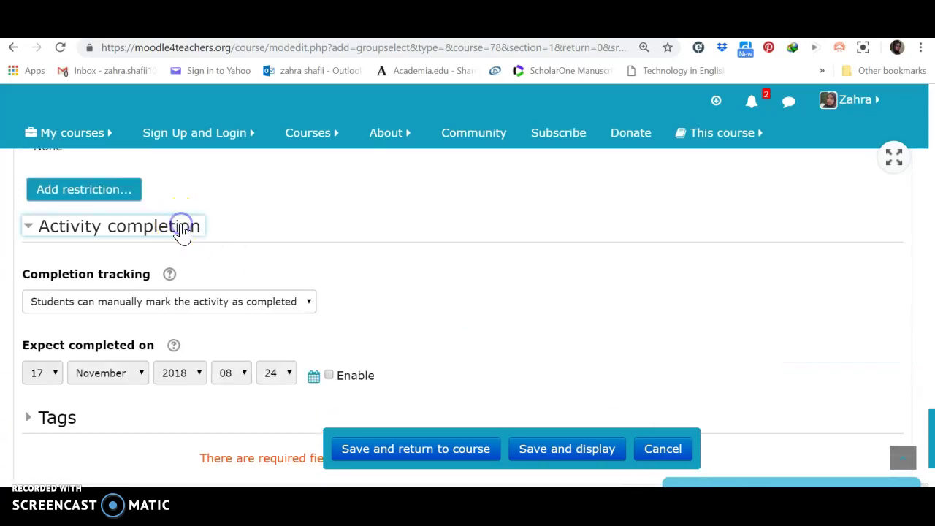
pyautogui.click(393, 293)
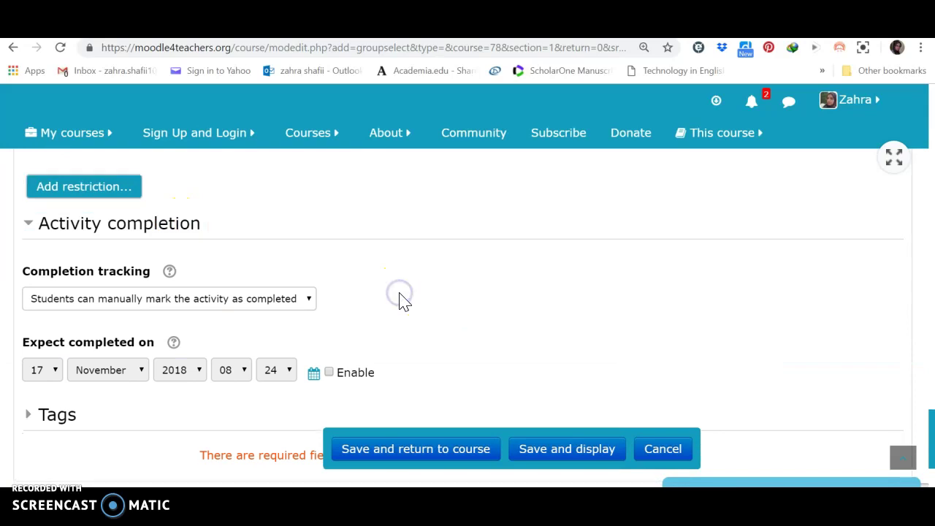
pyautogui.scroll(-1, 402, 300)
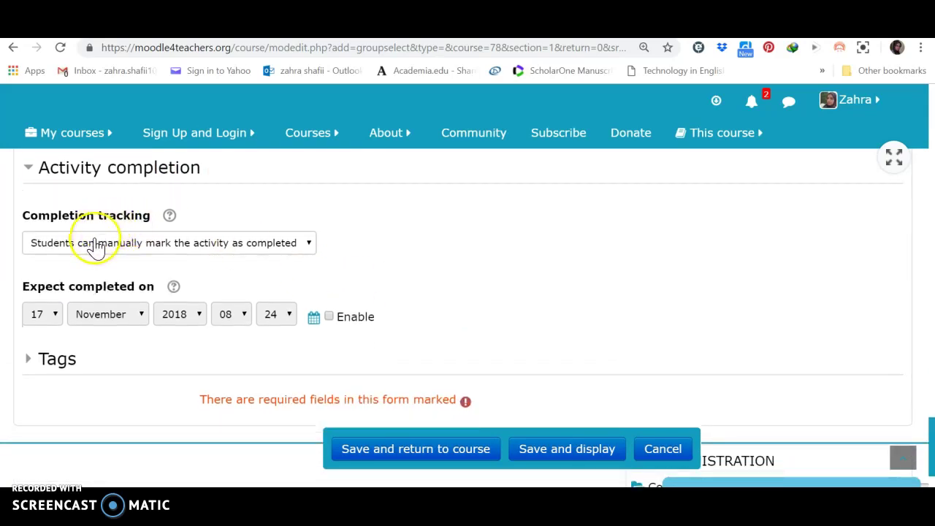
pyautogui.click(266, 248)
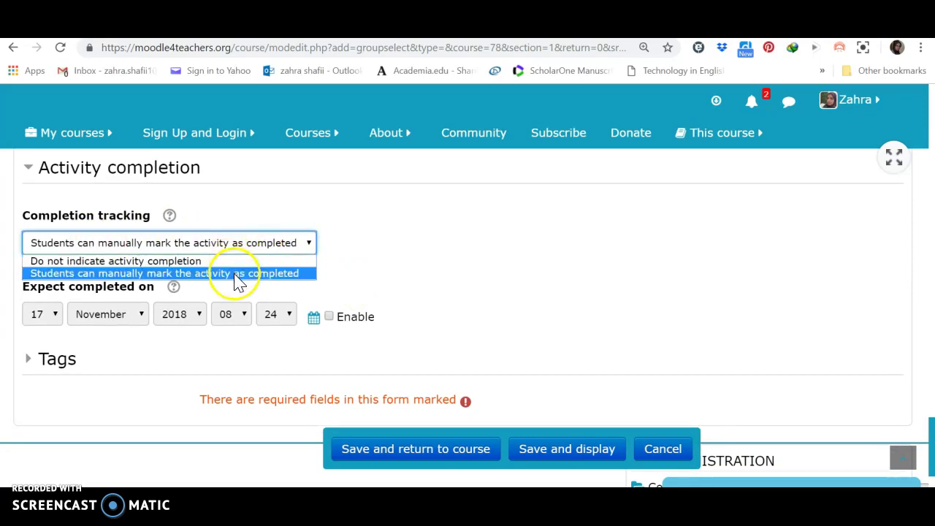
pyautogui.click(239, 246)
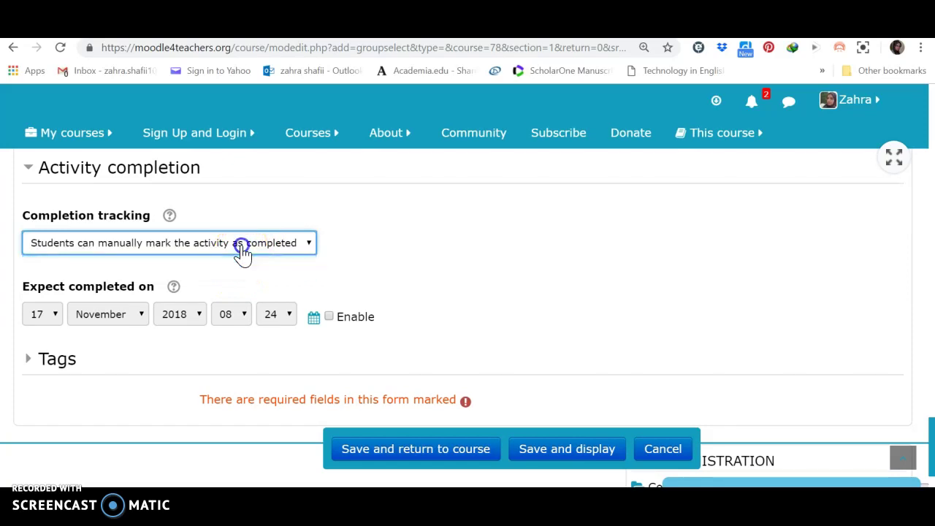
pyautogui.click(376, 278)
# Enable the Expect completed on date and set its day to 21 and its hour to 09
pyautogui.scroll(-1, 378, 285)
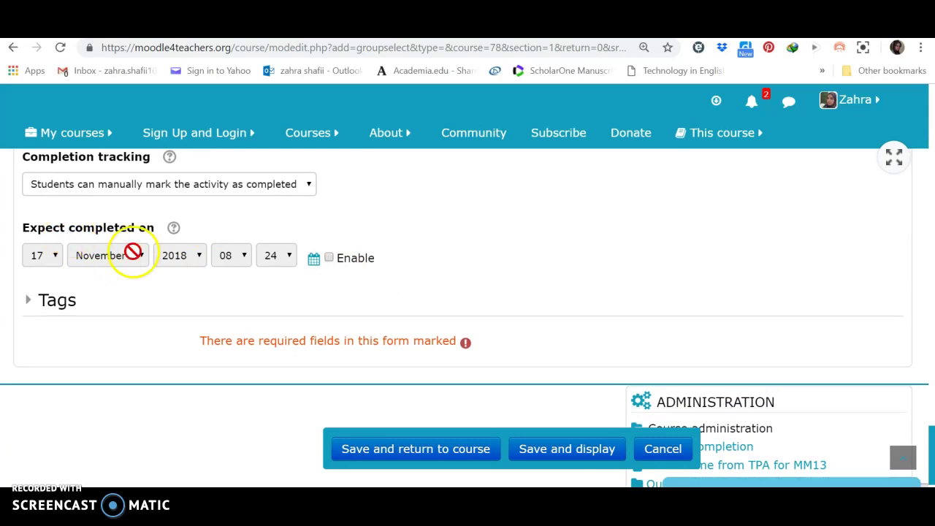
pyautogui.click(329, 259)
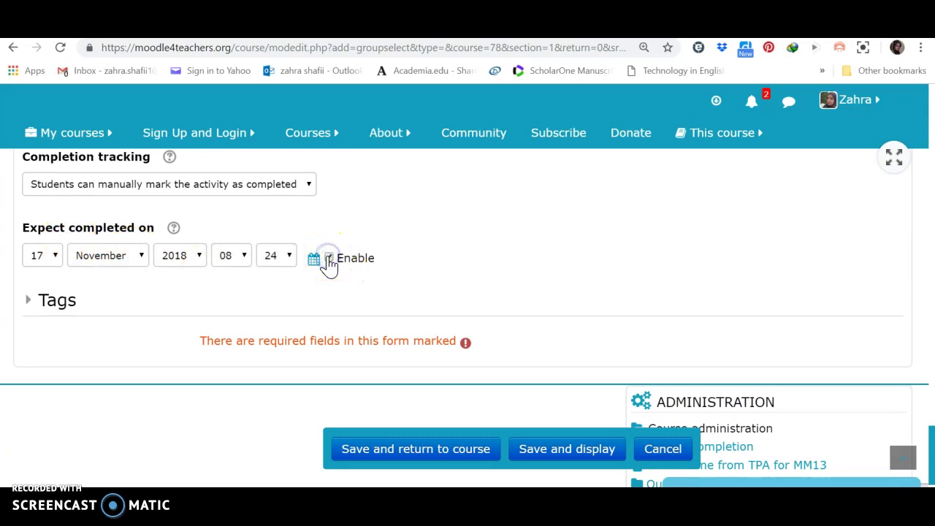
pyautogui.click(52, 259)
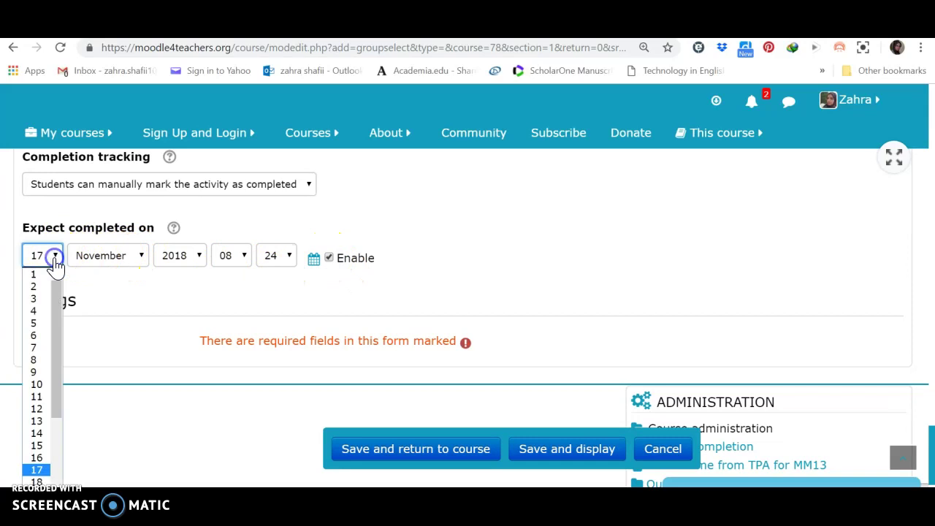
pyautogui.click(59, 474)
pyautogui.click(36, 380)
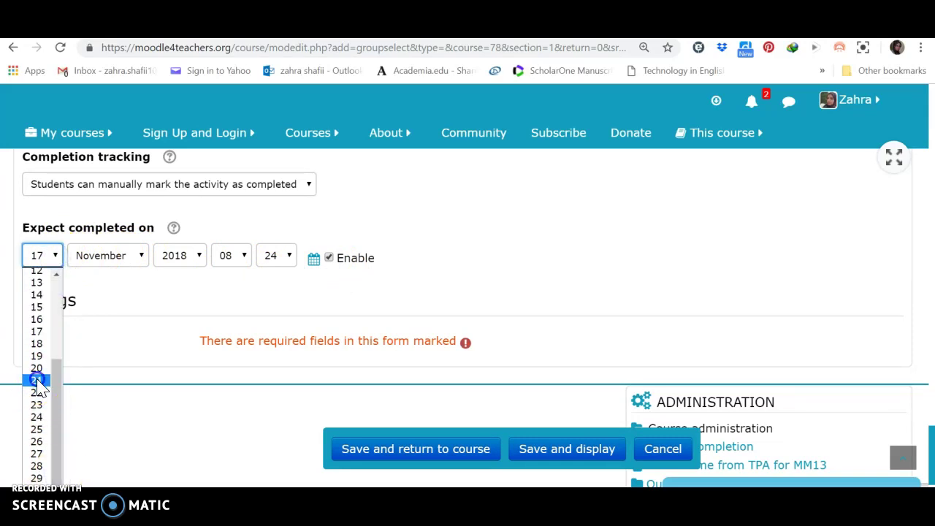
pyautogui.click(241, 263)
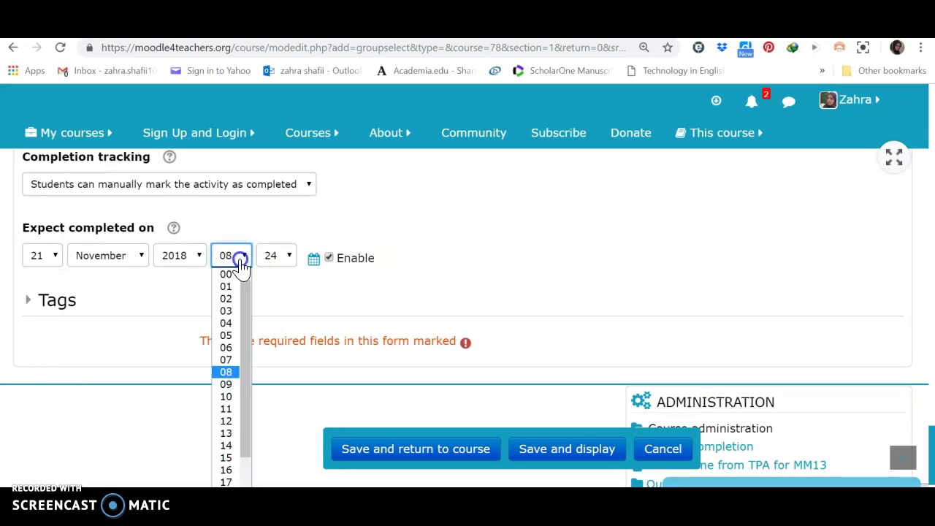
pyautogui.click(226, 384)
# Expand the Tags section without adding any tags, and save the activity, returning to the course
pyautogui.click(55, 306)
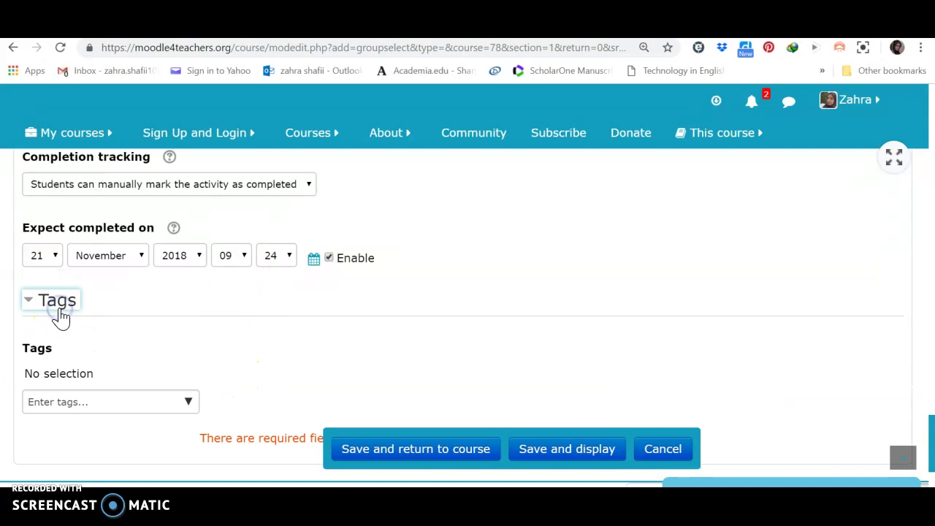
pyautogui.click(187, 352)
pyautogui.click(391, 448)
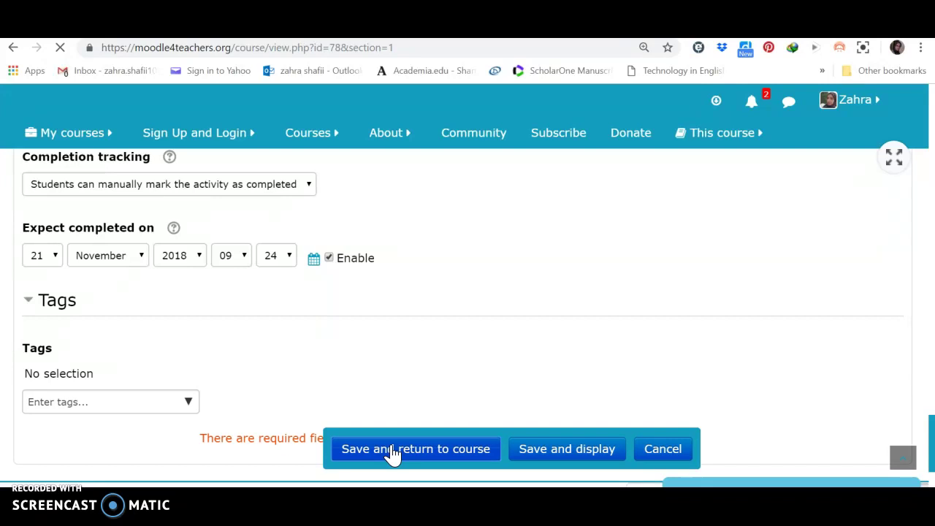
pyautogui.click(413, 449)
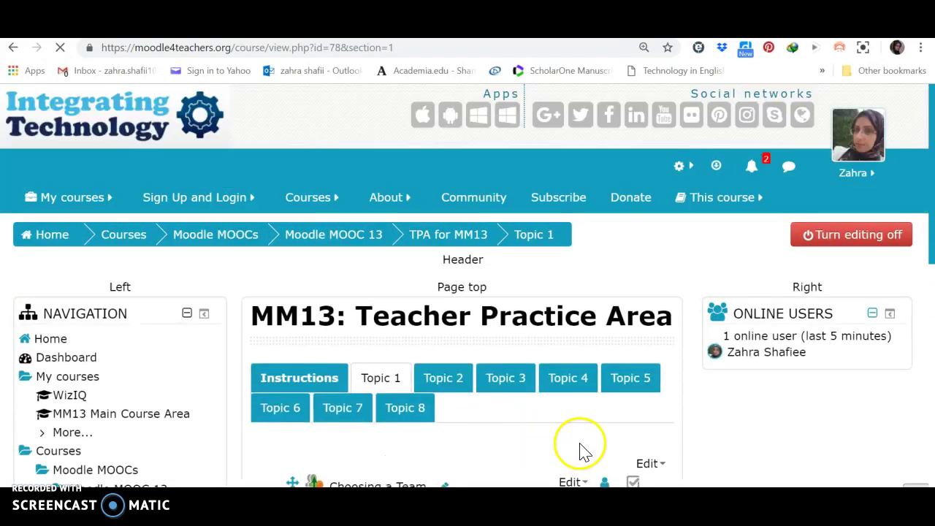
# Open the Choosing a Team activity from Topic 1 of the course page
pyautogui.scroll(-2, 566, 444)
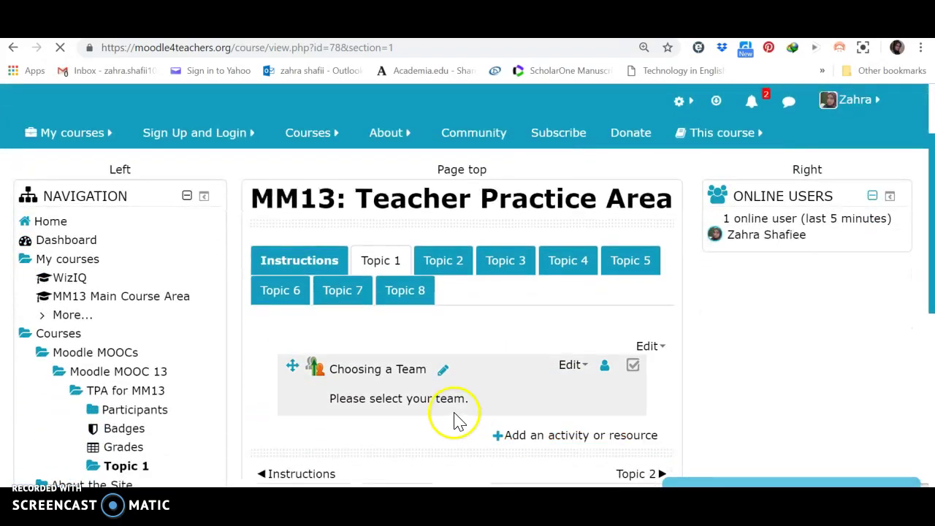
pyautogui.click(394, 409)
pyautogui.click(395, 413)
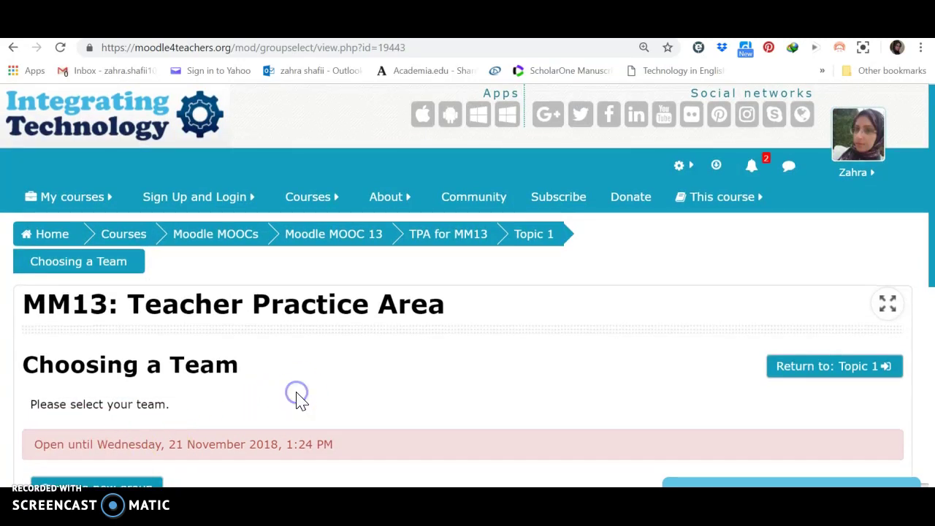
# Create a new group named "Team 1" with the group description "Team 1" in the activity
pyautogui.scroll(-2, 297, 398)
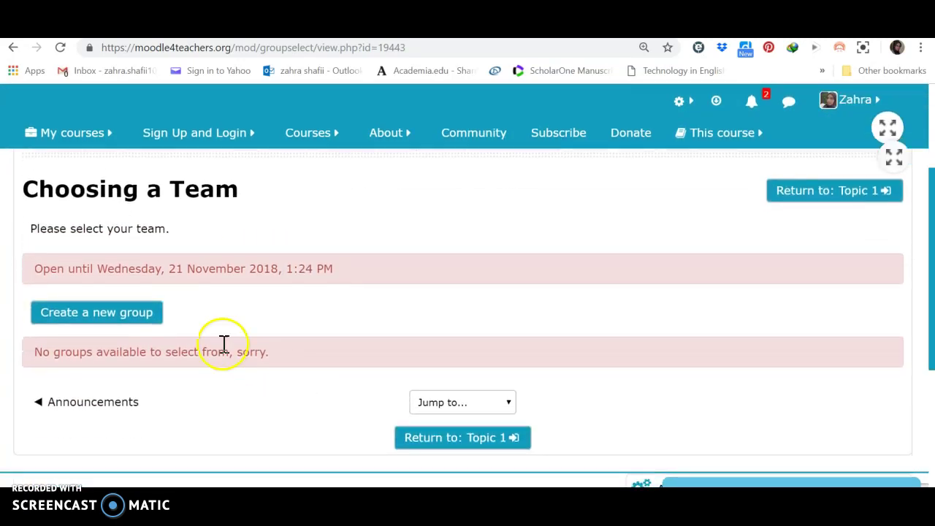
pyautogui.click(131, 316)
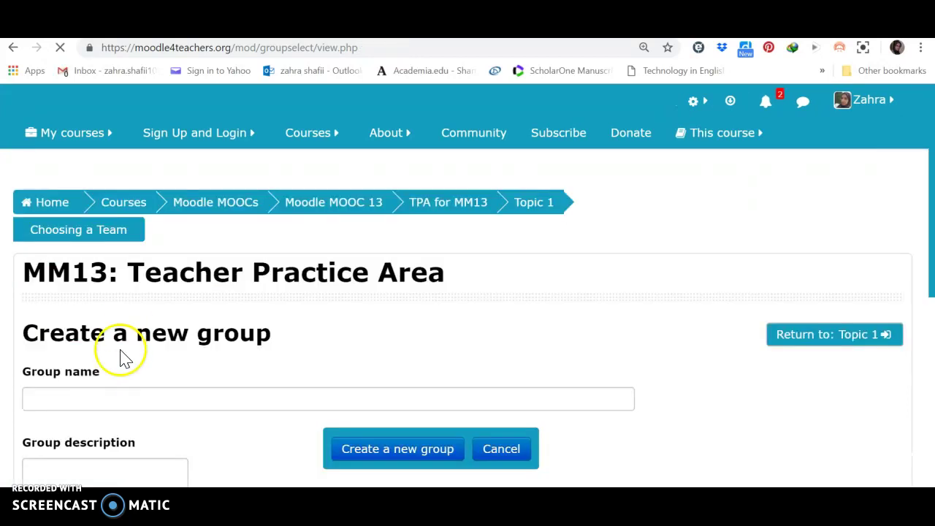
pyautogui.scroll(-1, 152, 342)
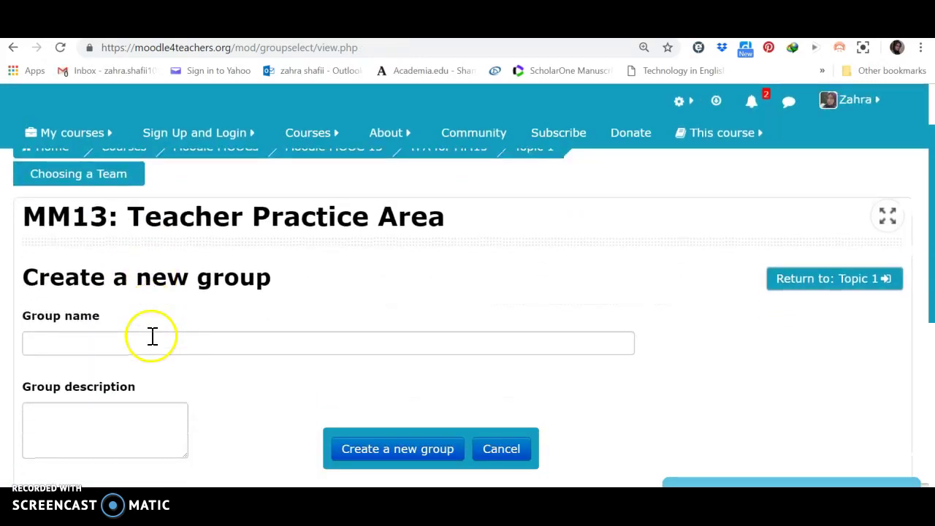
pyautogui.click(128, 345)
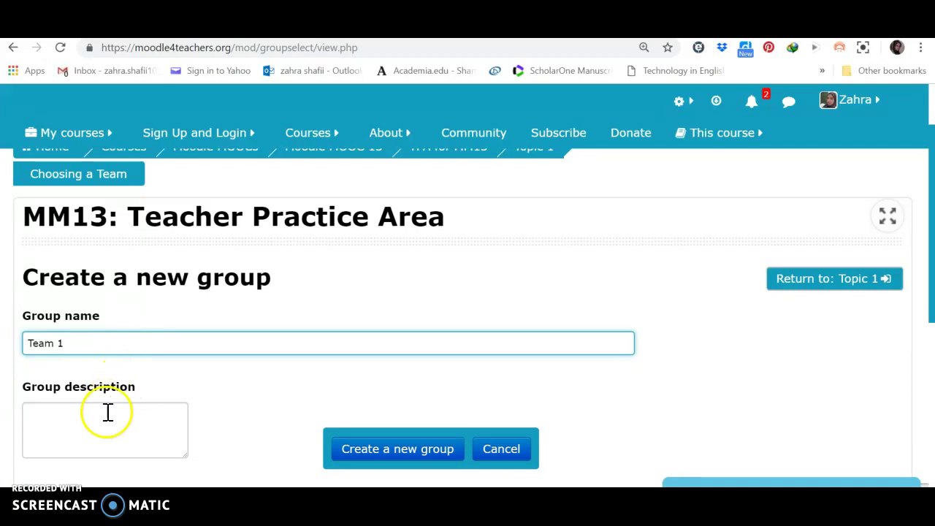
pyautogui.click(367, 387)
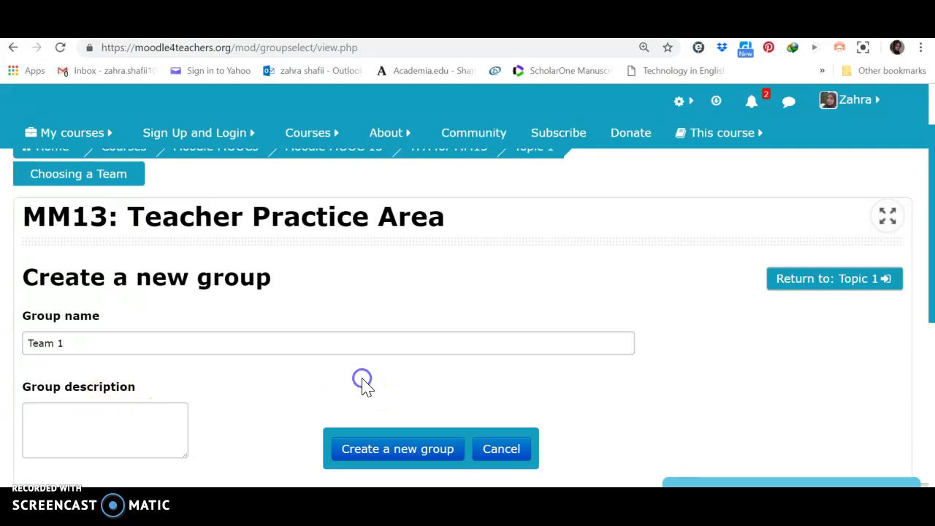
pyautogui.scroll(-3, 366, 387)
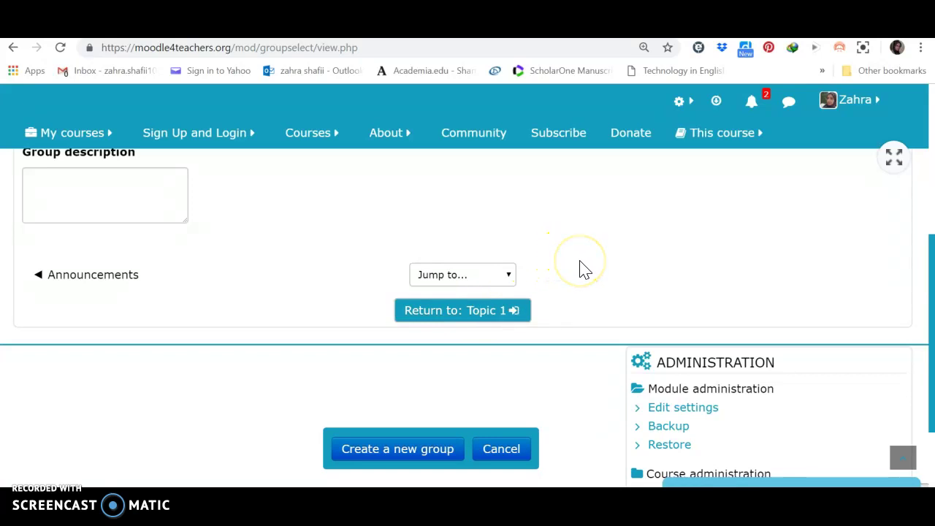
pyautogui.scroll(1, 584, 269)
pyautogui.click(78, 243)
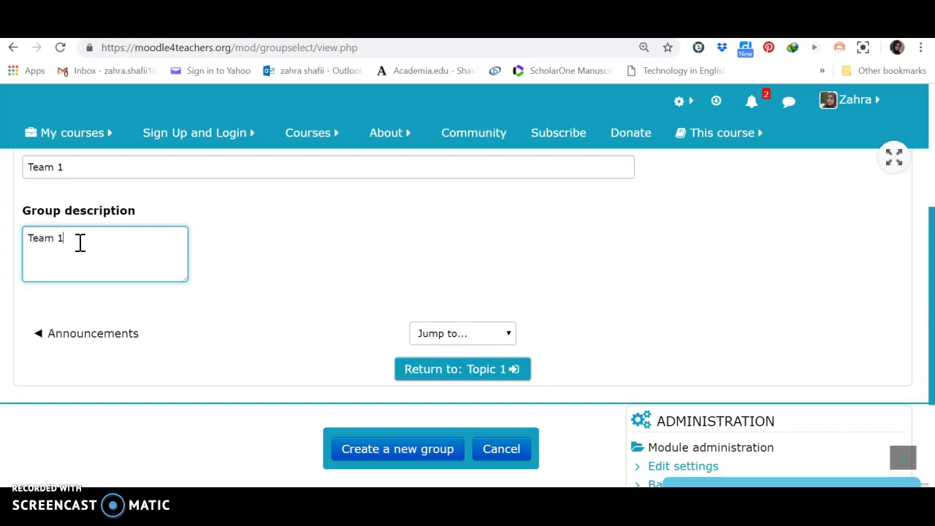
pyautogui.click(366, 453)
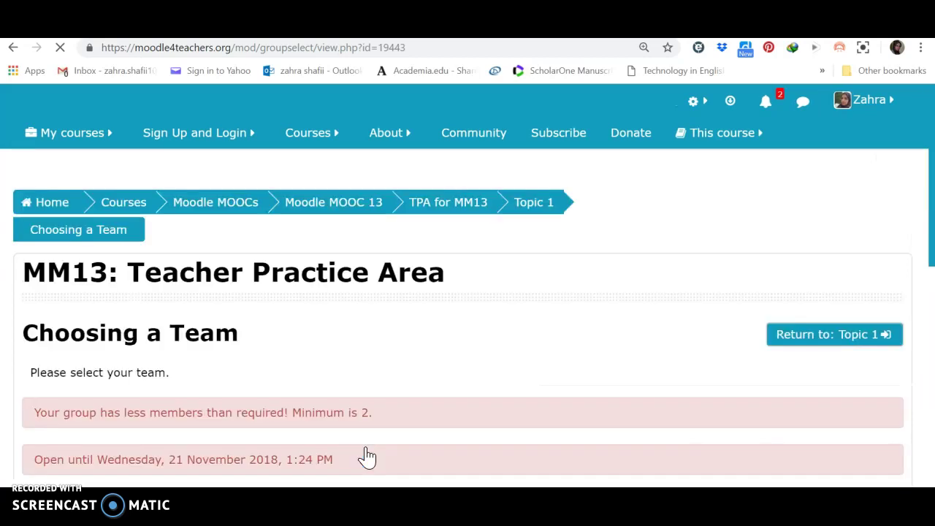
# Change the group description of Team 1 to "Welcome to Team 1!" in the group list and save it
pyautogui.scroll(-3, 367, 455)
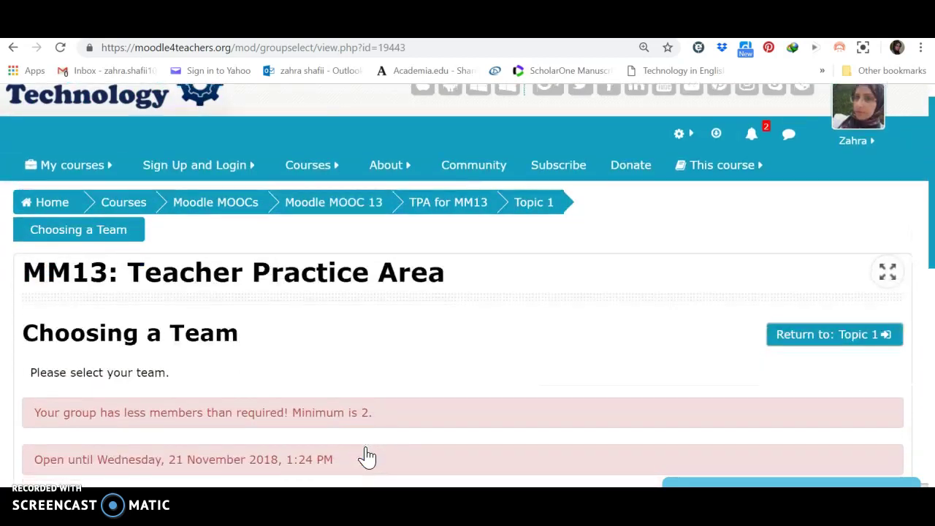
pyautogui.scroll(-1, 366, 455)
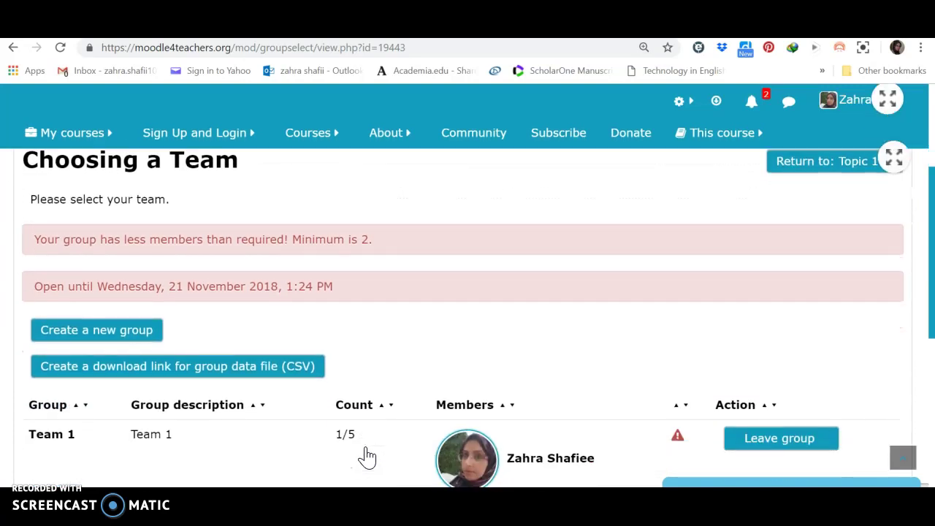
pyautogui.scroll(-2, 367, 456)
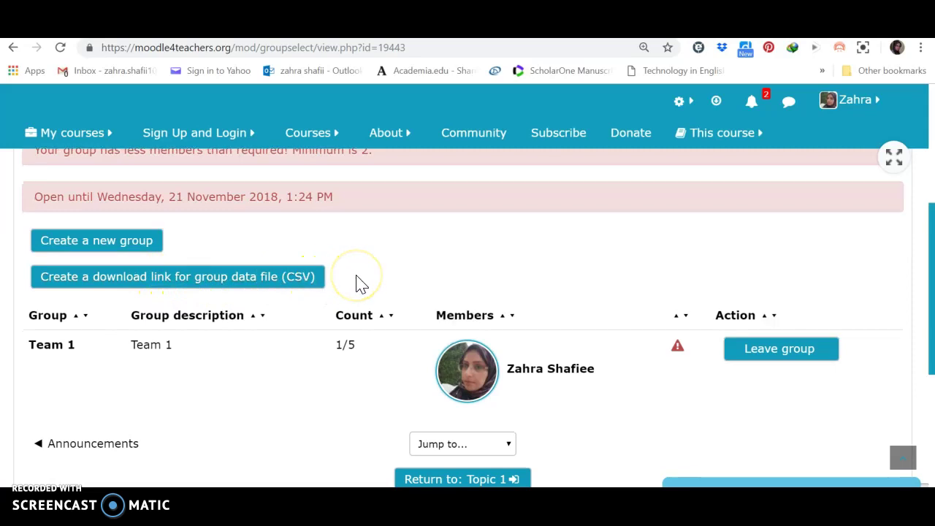
pyautogui.scroll(-2, 355, 282)
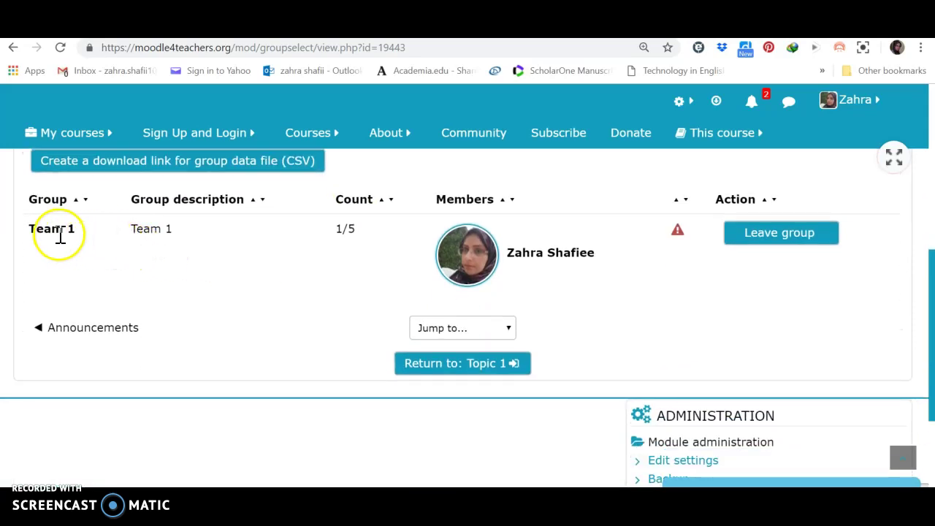
pyautogui.click(150, 229)
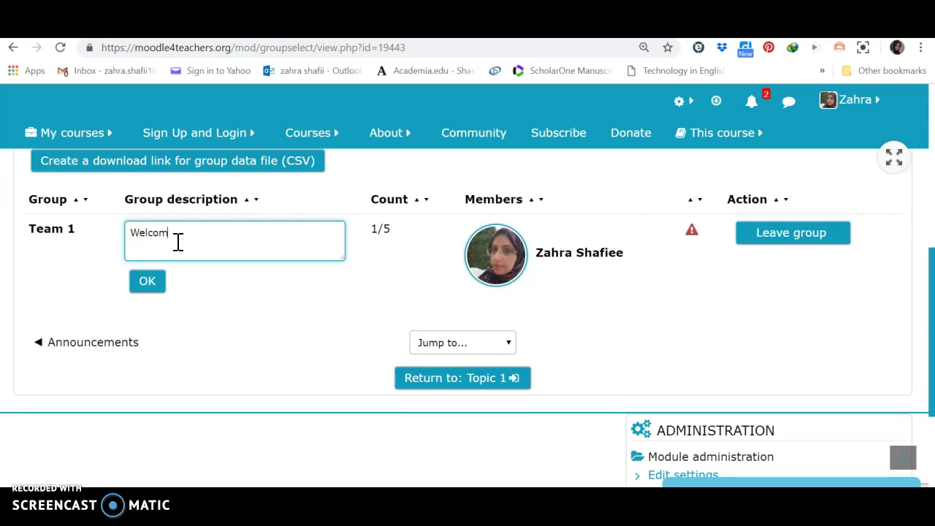
pyautogui.write('e to Team 1!')
pyautogui.click(156, 281)
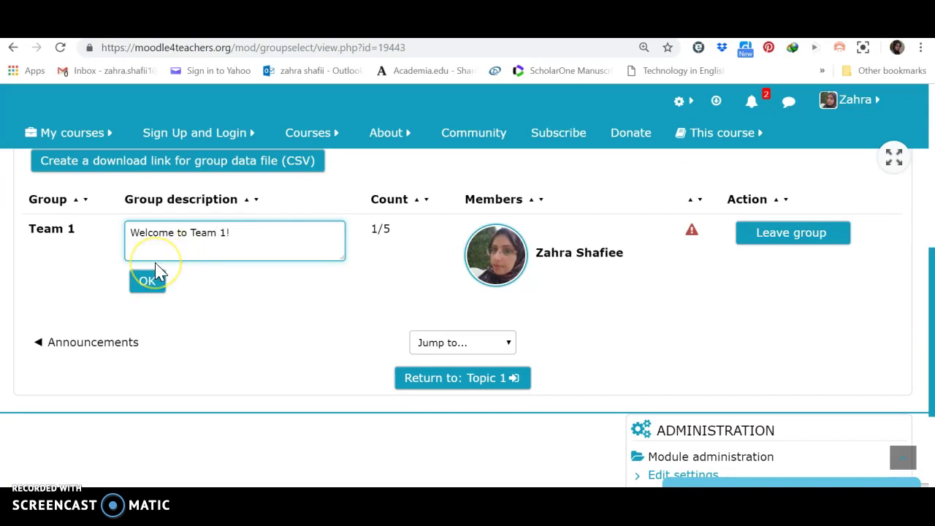
pyautogui.click(153, 281)
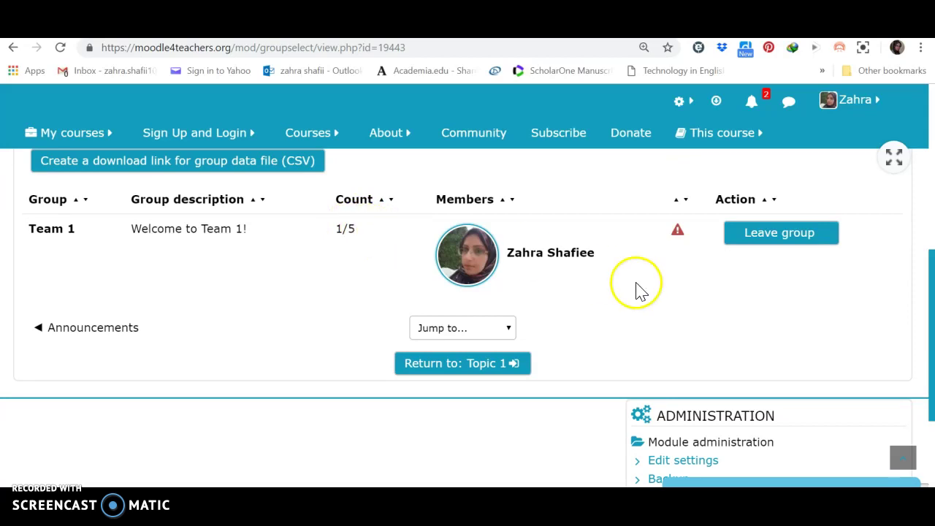
# Return to Topic 1 of the course and bring the Choosing a Team activity into view
pyautogui.click(464, 368)
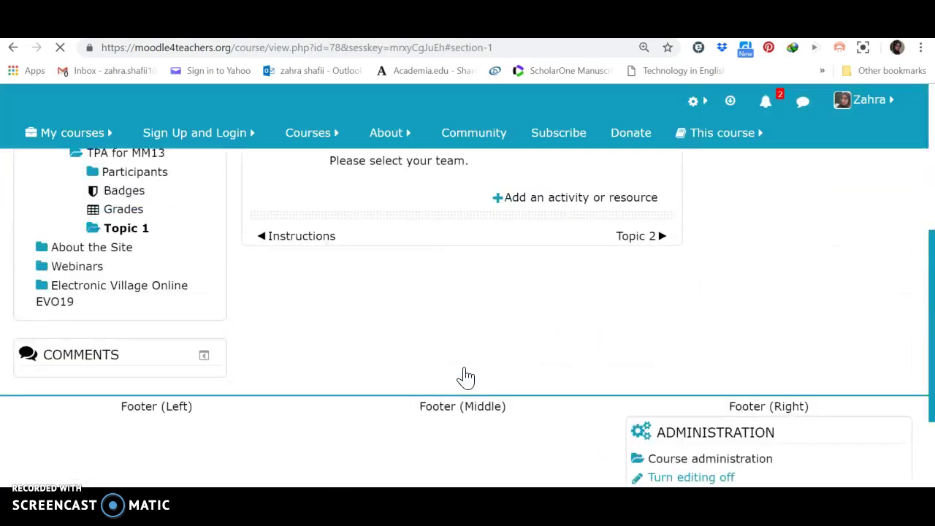
pyautogui.click(487, 372)
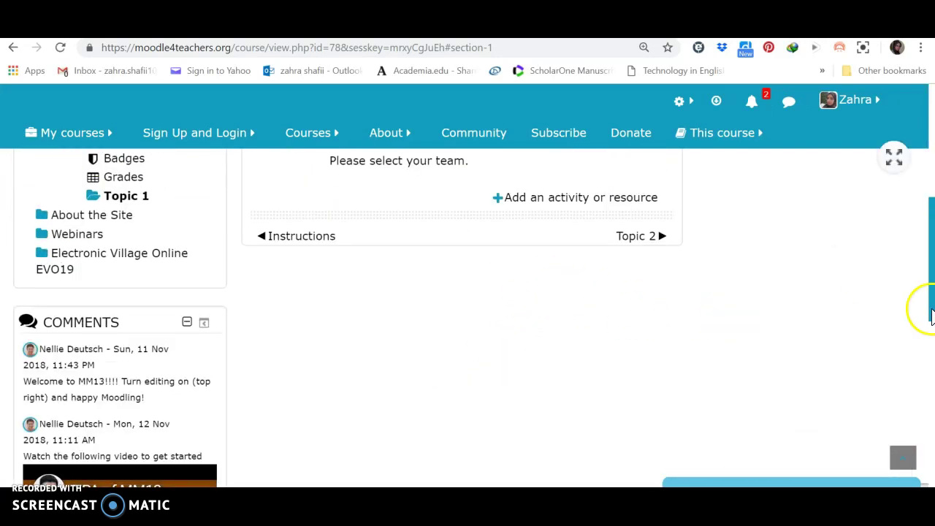
pyautogui.moveTo(931, 314); pyautogui.dragTo(931, 259)
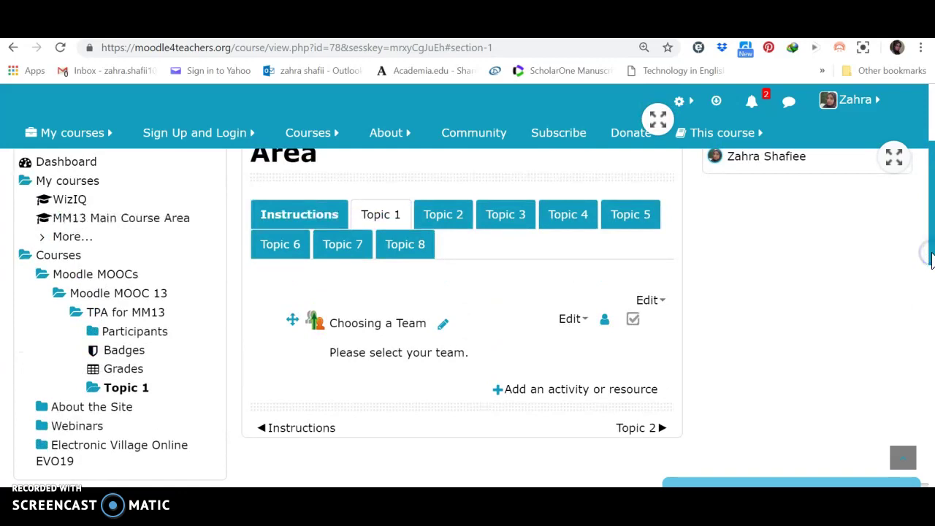
pyautogui.click(701, 421)
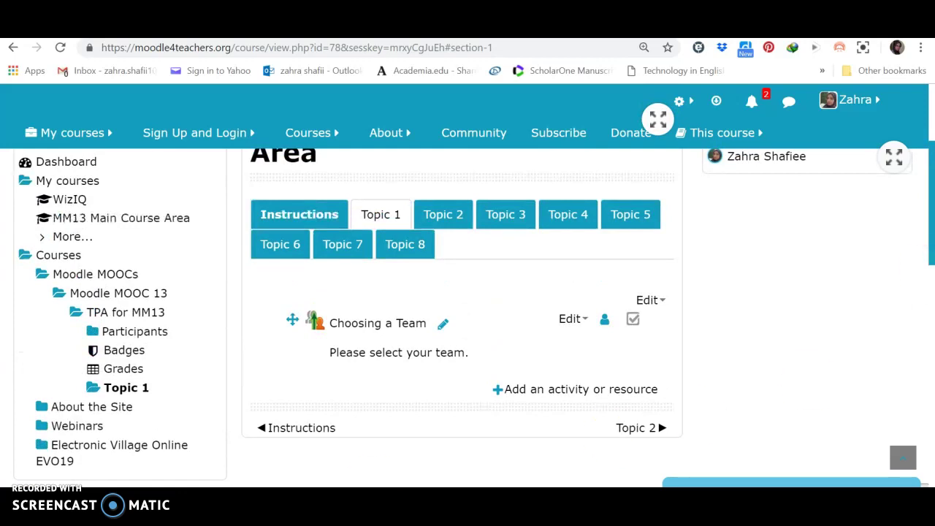